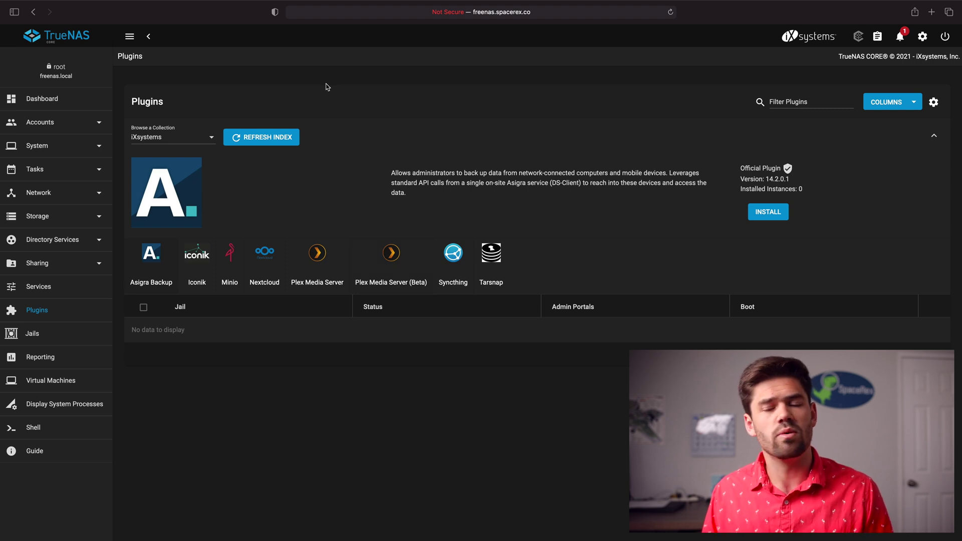
# Browse the Community plugin collection and switch back to the iXsystems collection
pyautogui.click(170, 135)
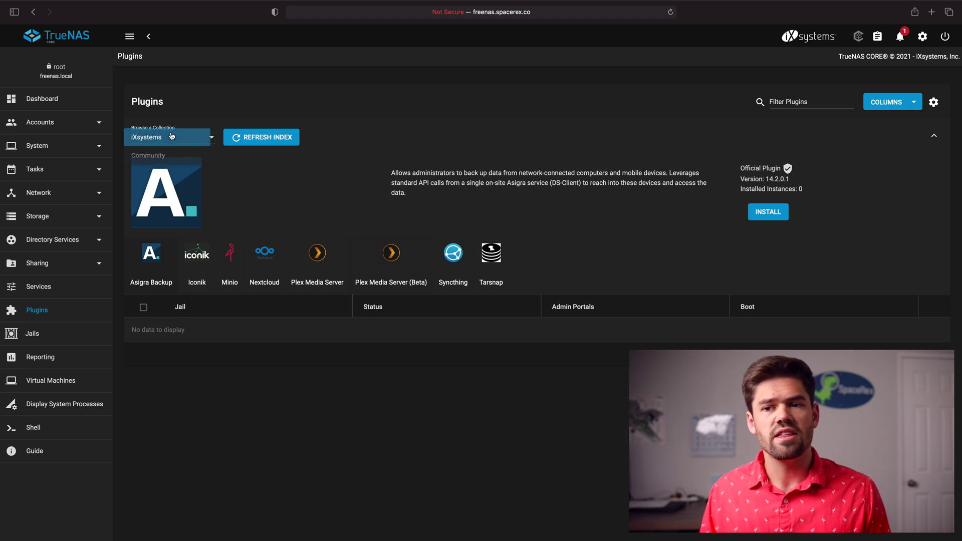
pyautogui.click(290, 200)
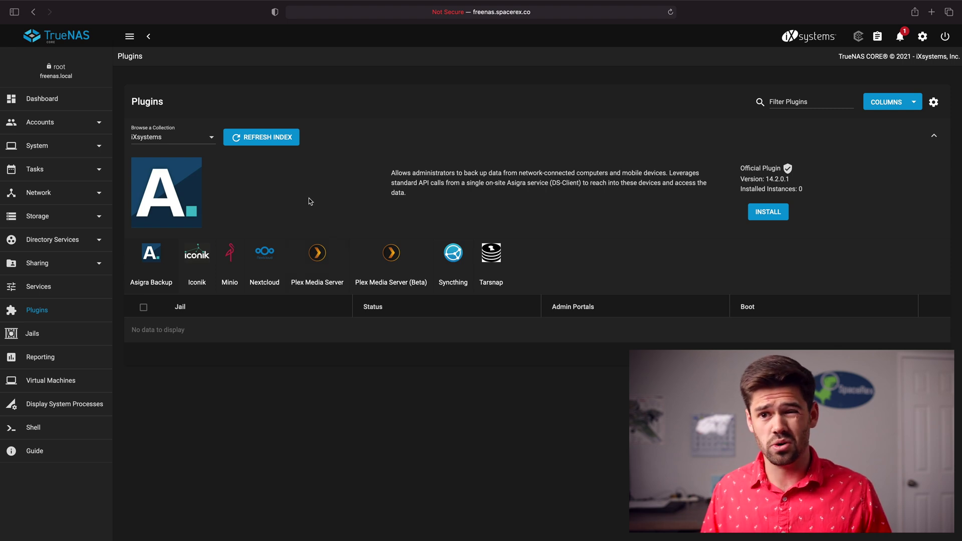
pyautogui.click(190, 136)
pyautogui.click(185, 155)
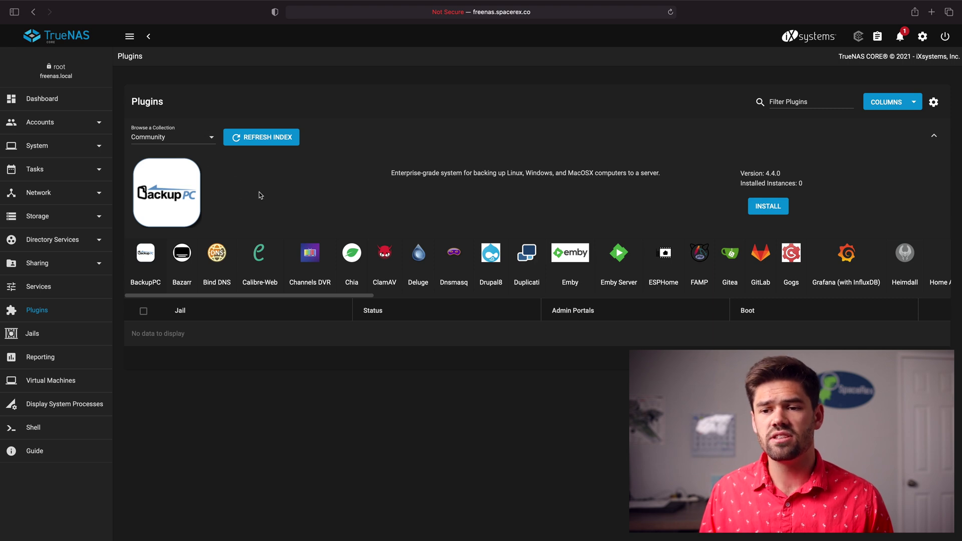
pyautogui.click(185, 143)
pyautogui.click(178, 120)
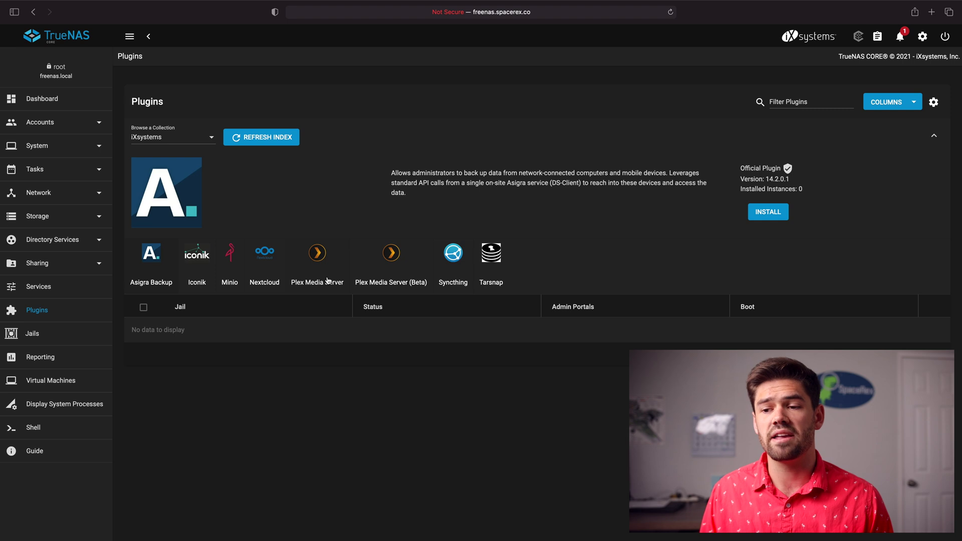
# Install the official non-beta Plex Media Server plugin from the iXsystems collection into a jail named plex
pyautogui.click(391, 277)
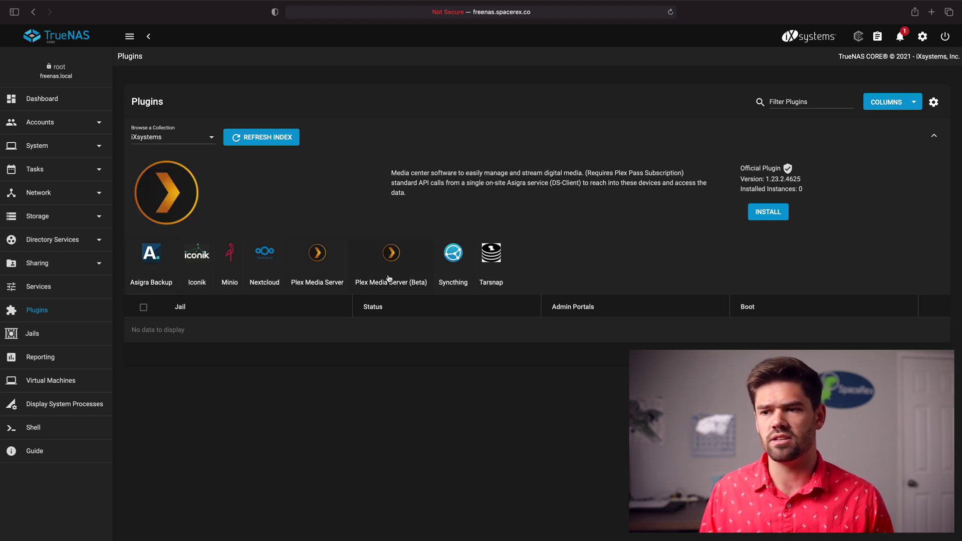
pyautogui.click(332, 256)
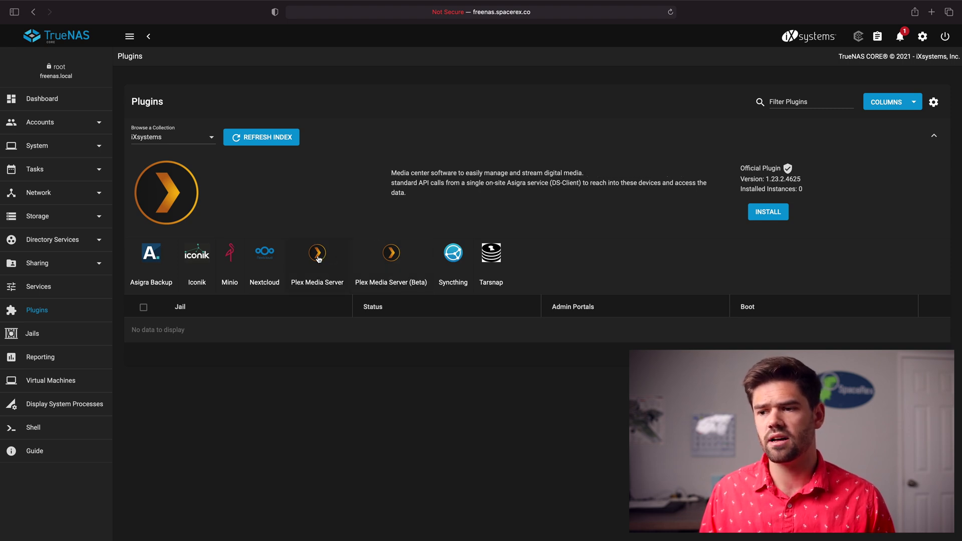
pyautogui.click(766, 212)
pyautogui.click(186, 131)
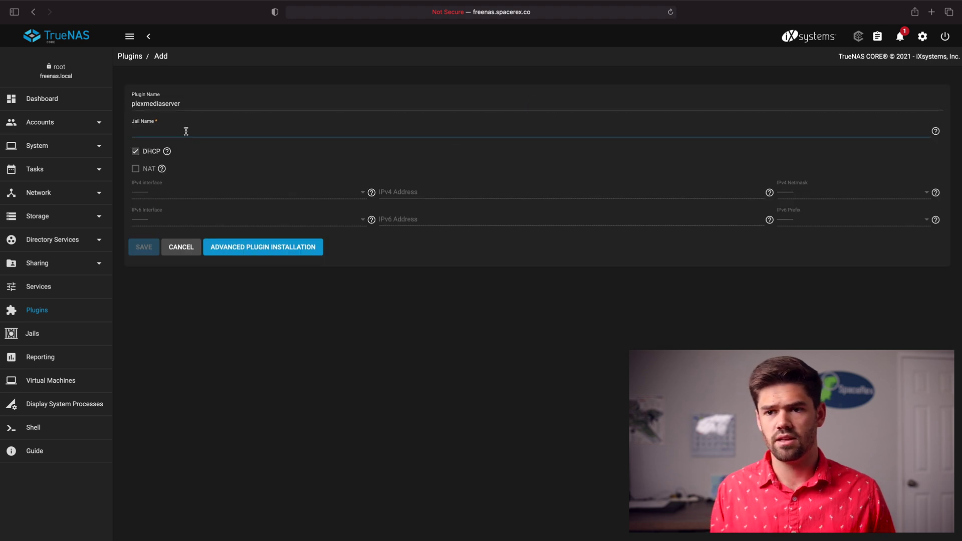
pyautogui.write('plex')
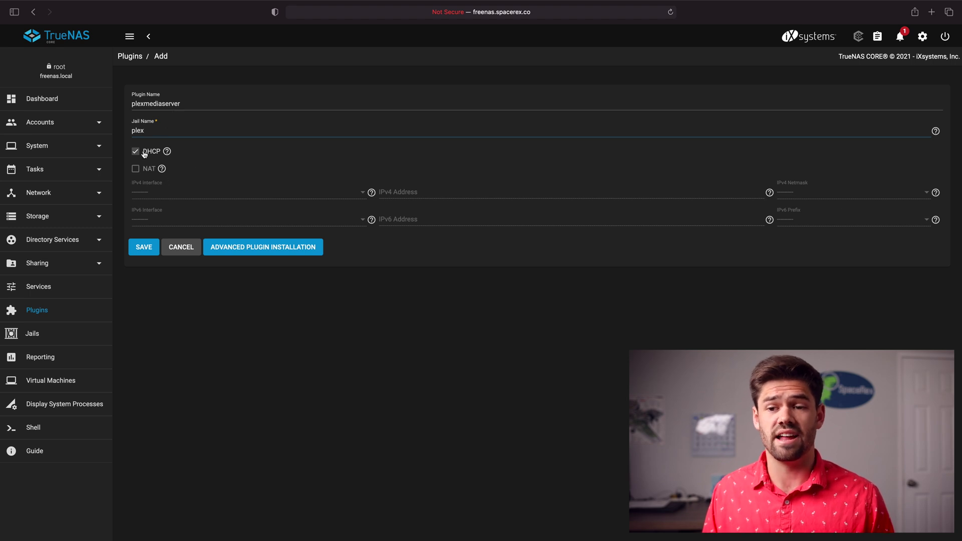
pyautogui.click(143, 248)
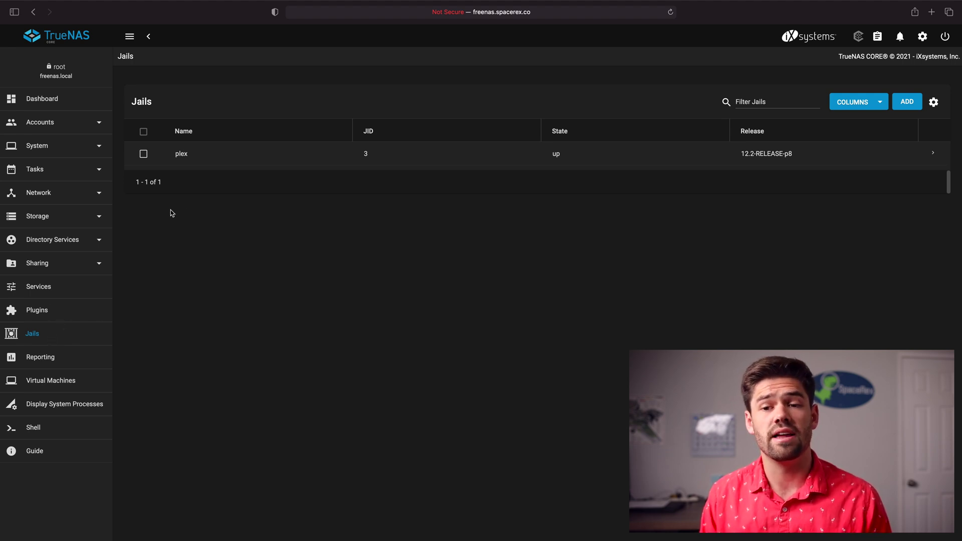
# Examine the speed storage pool, expanding iocage and its jails dataset to locate the plex jail's storage
pyautogui.click(66, 221)
pyautogui.click(39, 241)
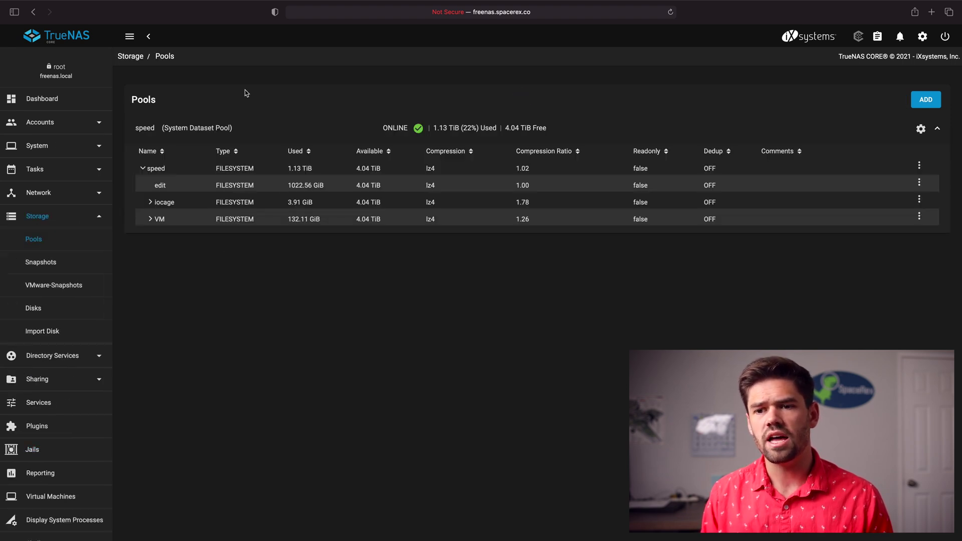
pyautogui.click(137, 210)
pyautogui.click(150, 202)
pyautogui.click(158, 253)
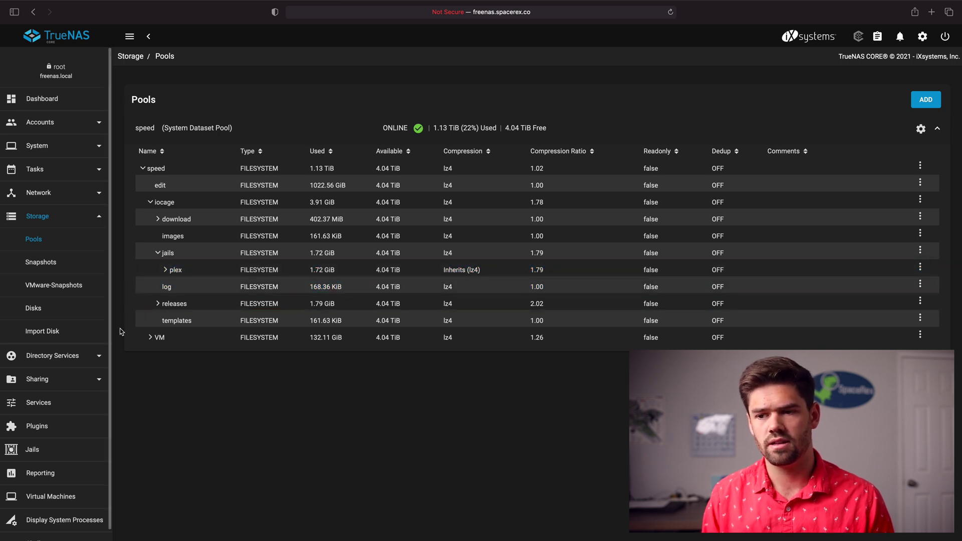
# Stop the plex jail
pyautogui.scroll(-1, 60, 366)
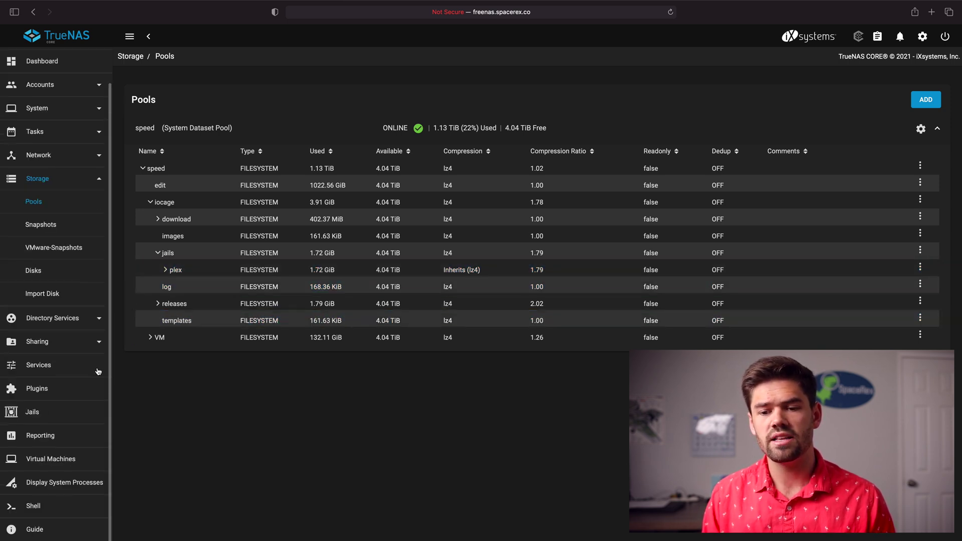
pyautogui.click(33, 413)
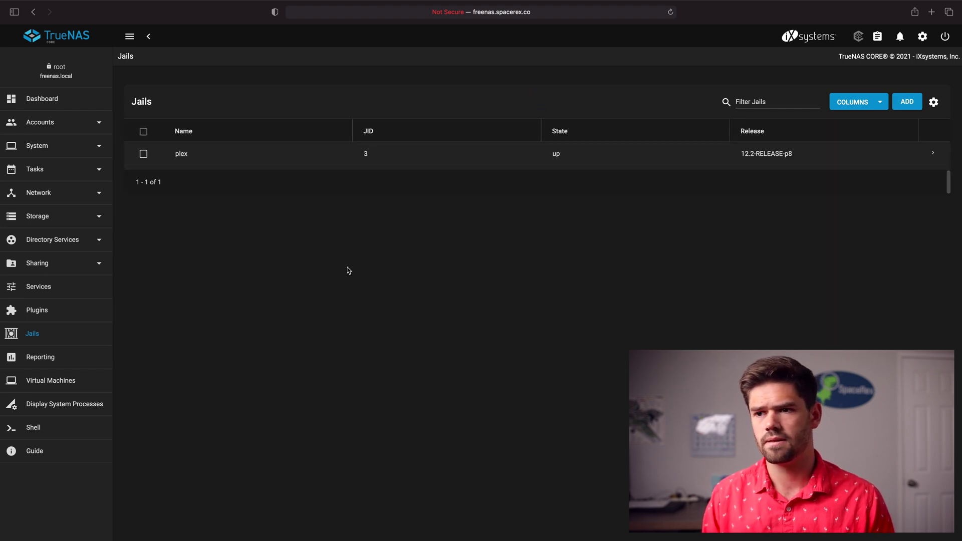
pyautogui.click(933, 153)
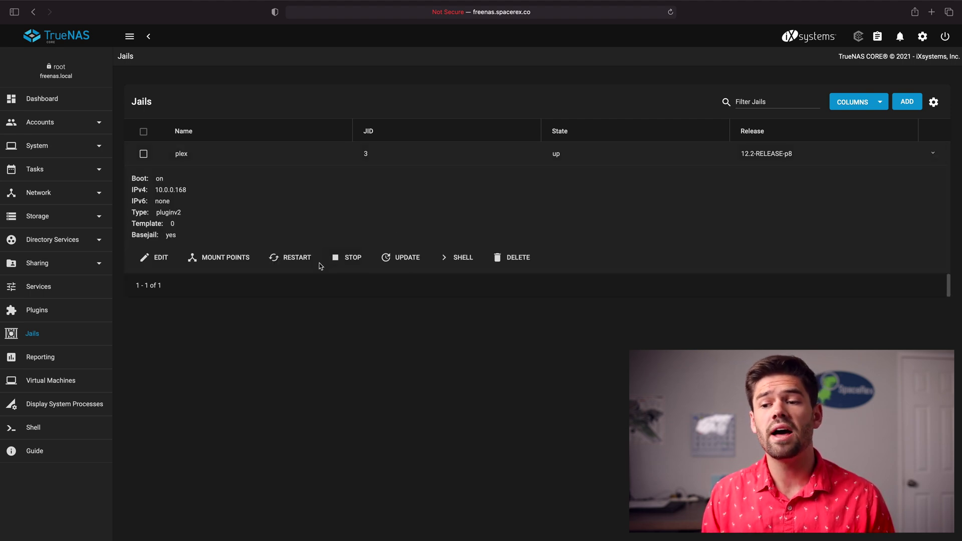
pyautogui.click(352, 258)
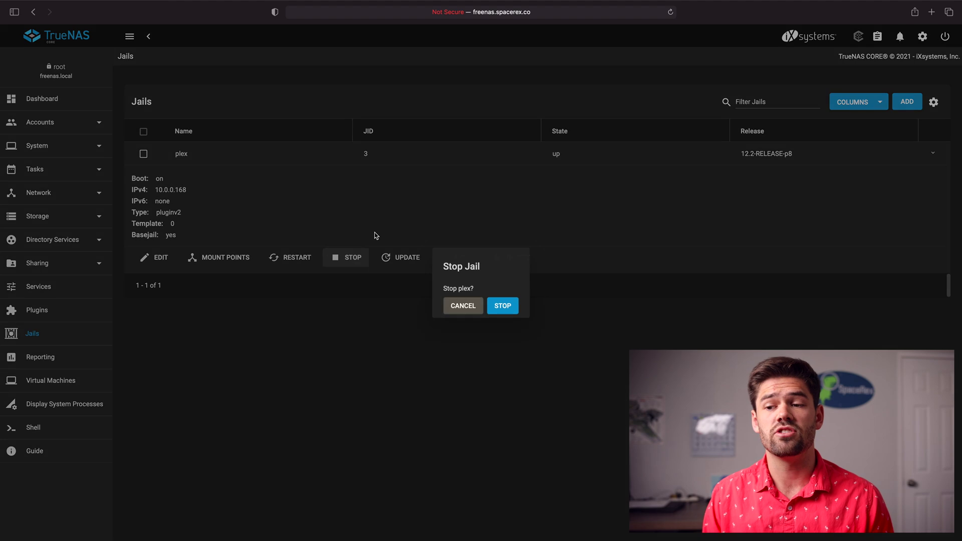
pyautogui.click(513, 306)
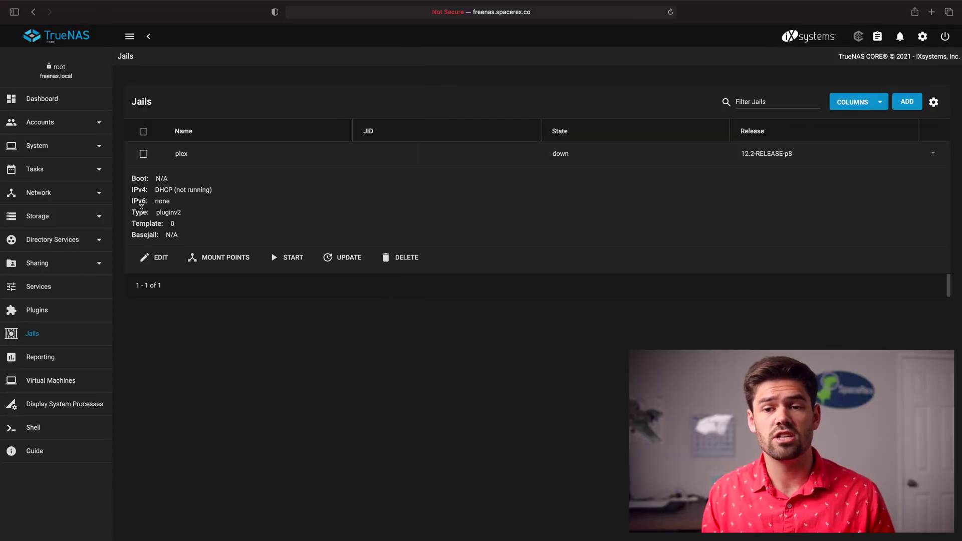
# Create a dataset named media in the speed pool with the comment "media for plex" and share type SMB
pyautogui.click(101, 217)
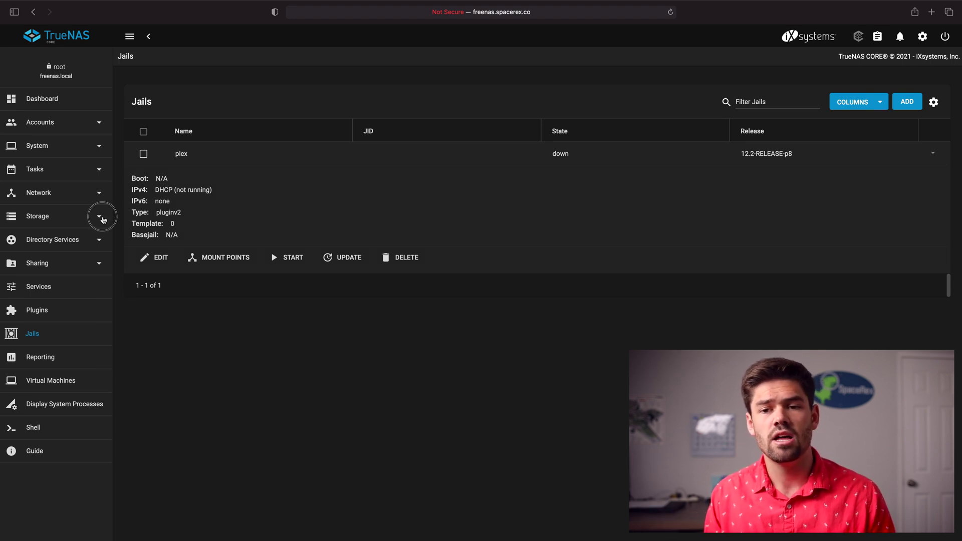
pyautogui.click(42, 247)
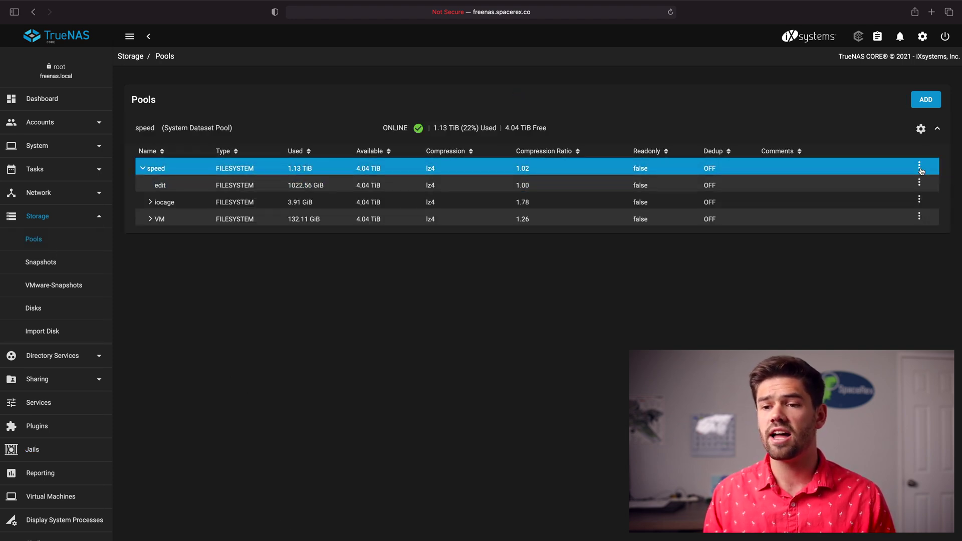
pyautogui.click(919, 168)
pyautogui.click(864, 213)
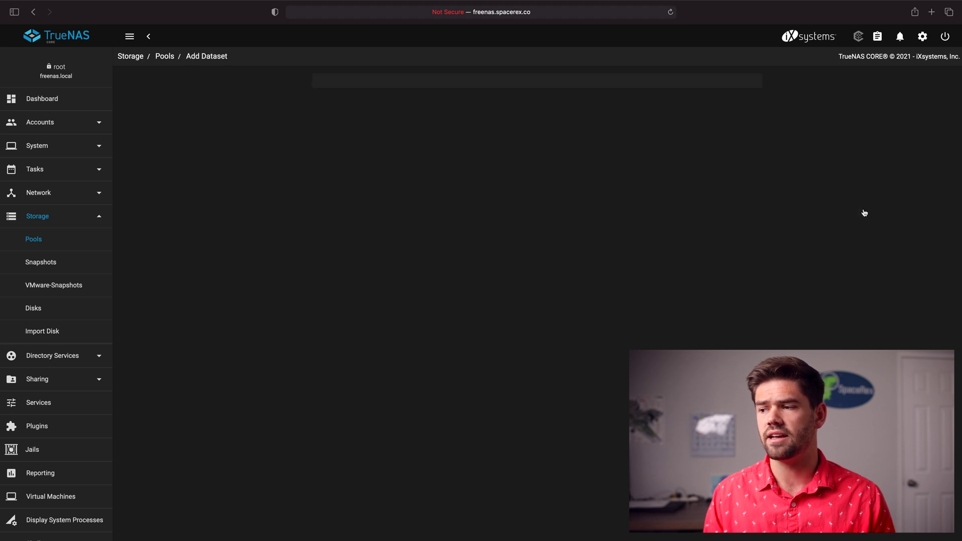
pyautogui.click(382, 109)
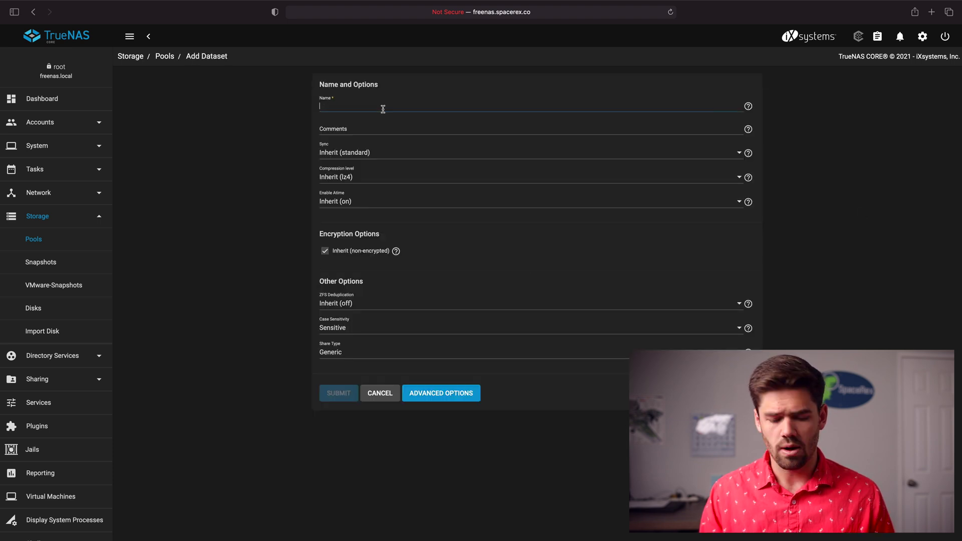
pyautogui.write('media')
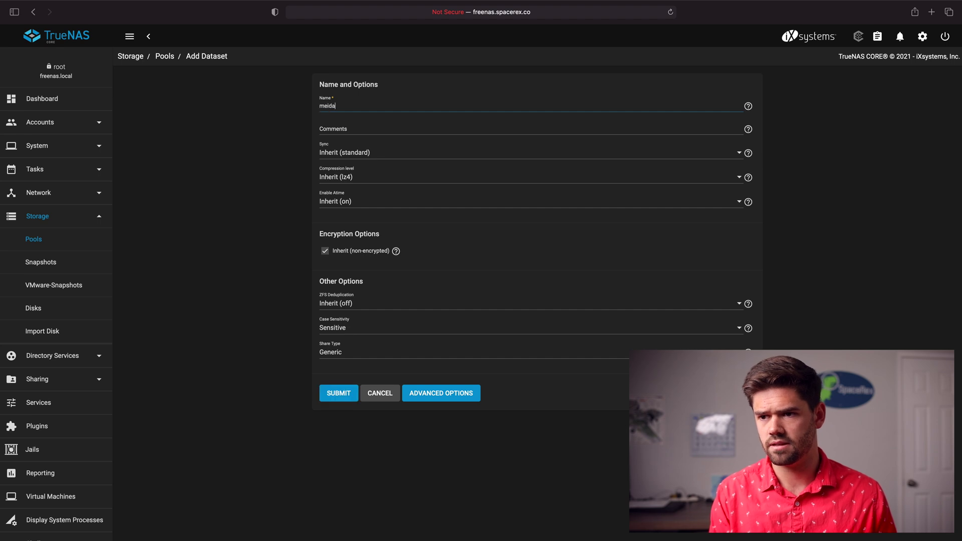
pyautogui.click(363, 132)
pyautogui.write('media for plex')
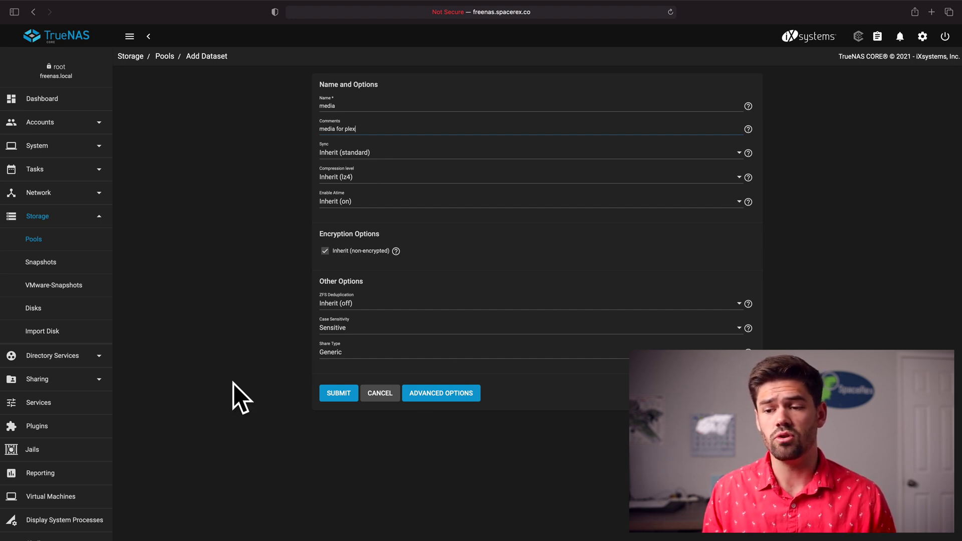
pyautogui.click(354, 354)
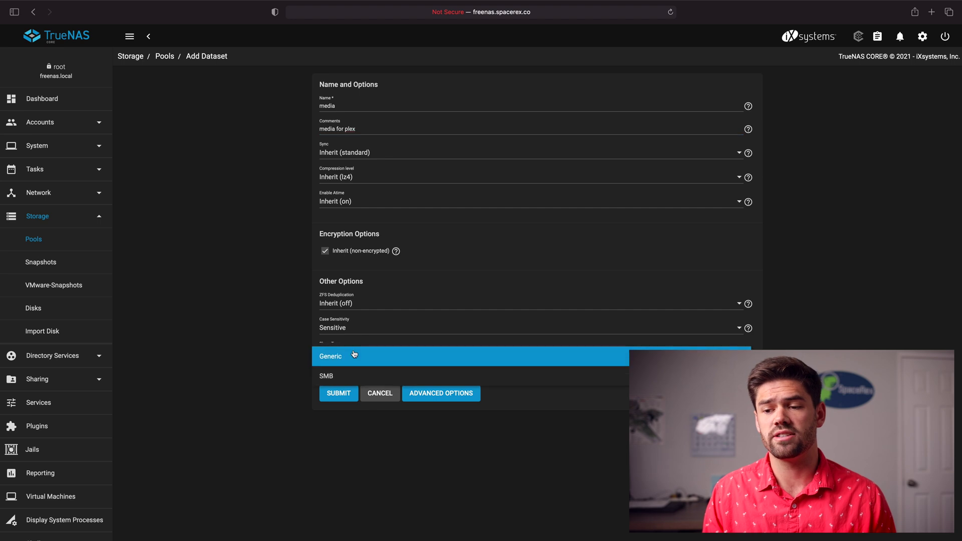
pyautogui.click(345, 376)
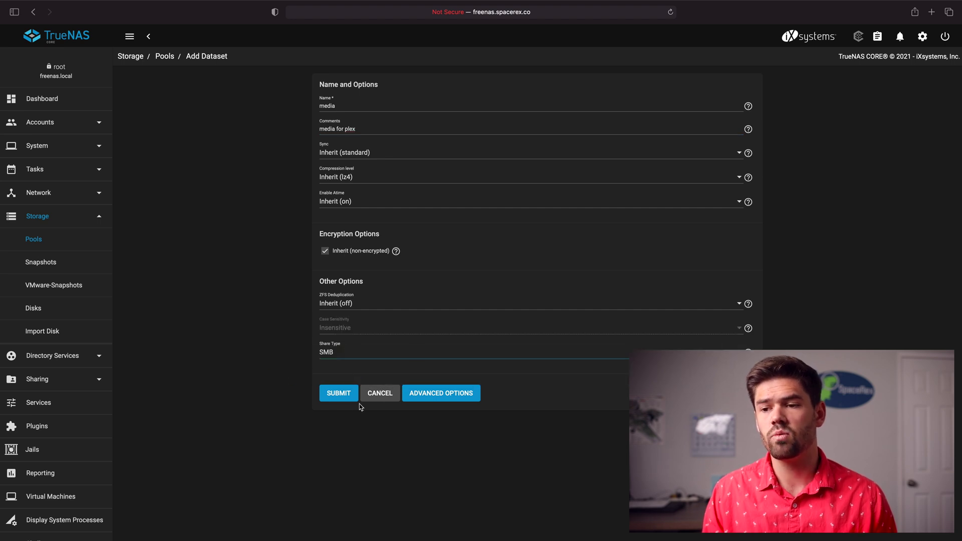
pyautogui.click(339, 393)
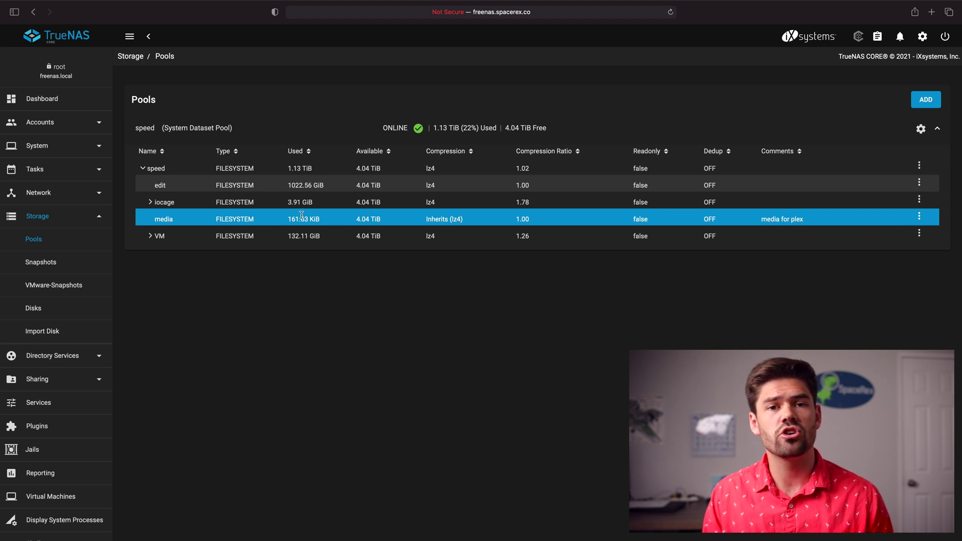
# Edit the media dataset's permissions, changing the builtin_users group entry to a User entry for the personal user account
pyautogui.click(908, 206)
pyautogui.click(919, 215)
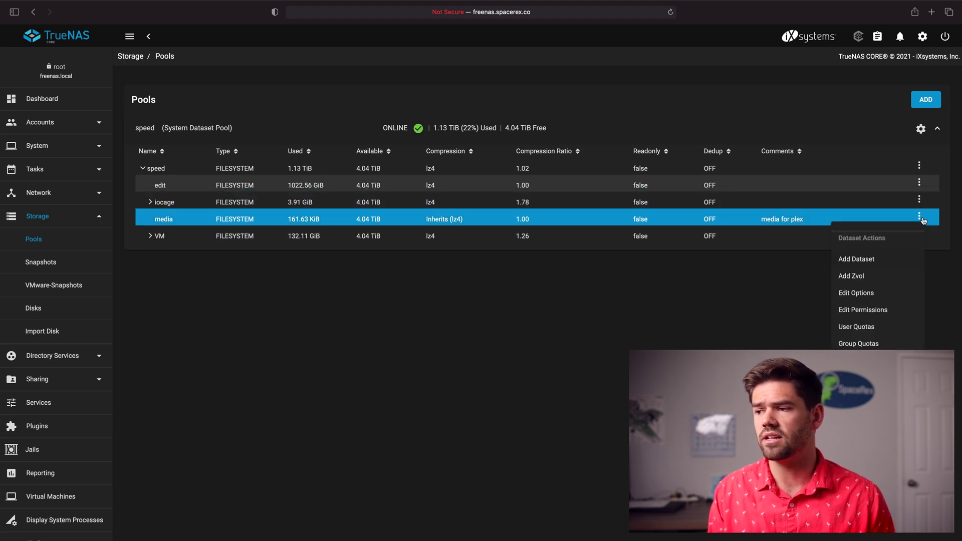
pyautogui.click(864, 310)
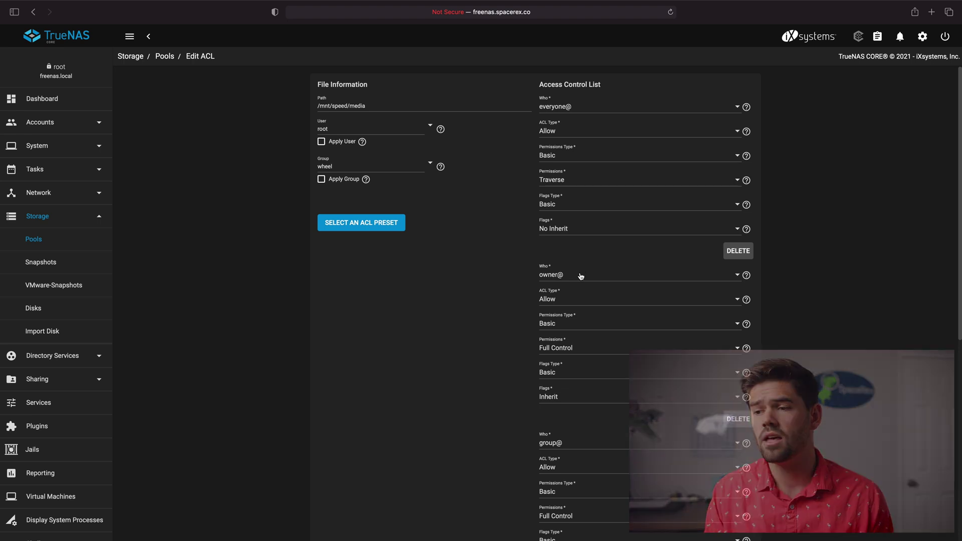
pyautogui.scroll(-10, 556, 287)
pyautogui.scroll(-3, 555, 287)
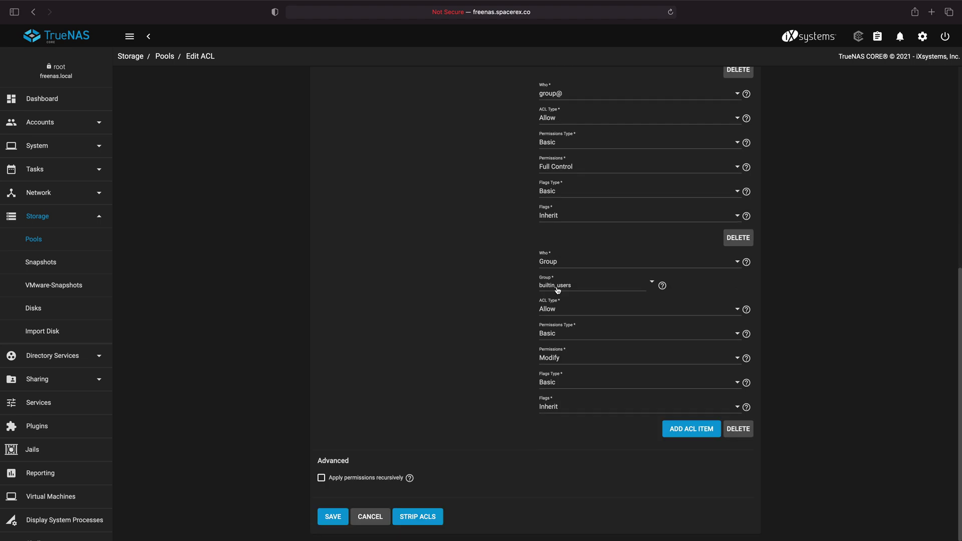
pyautogui.click(570, 263)
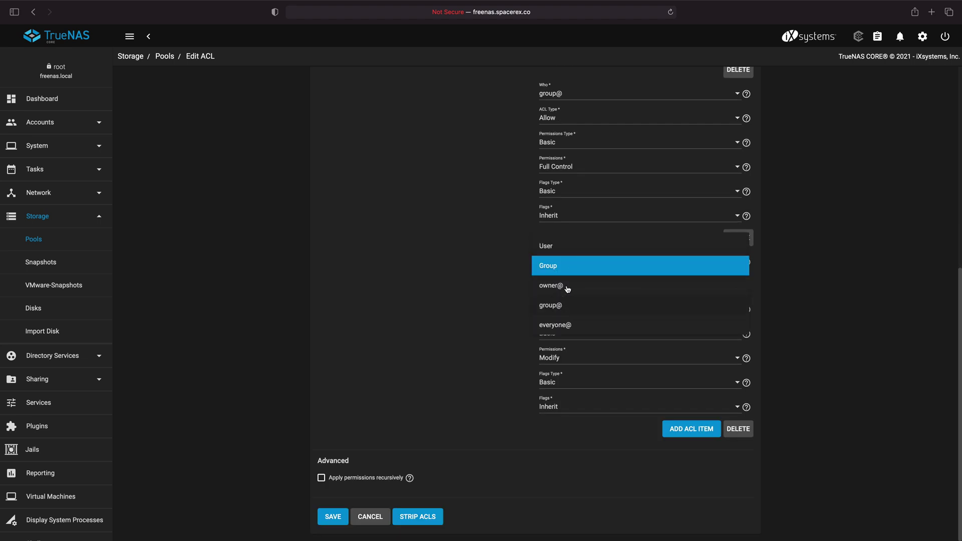
pyautogui.click(564, 248)
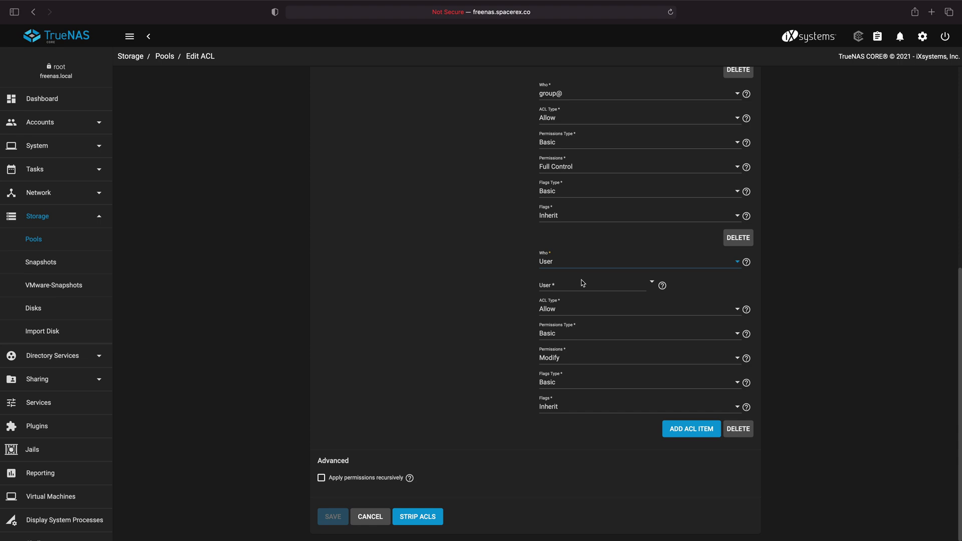
pyautogui.click(652, 284)
pyautogui.scroll(-10, 677, 370)
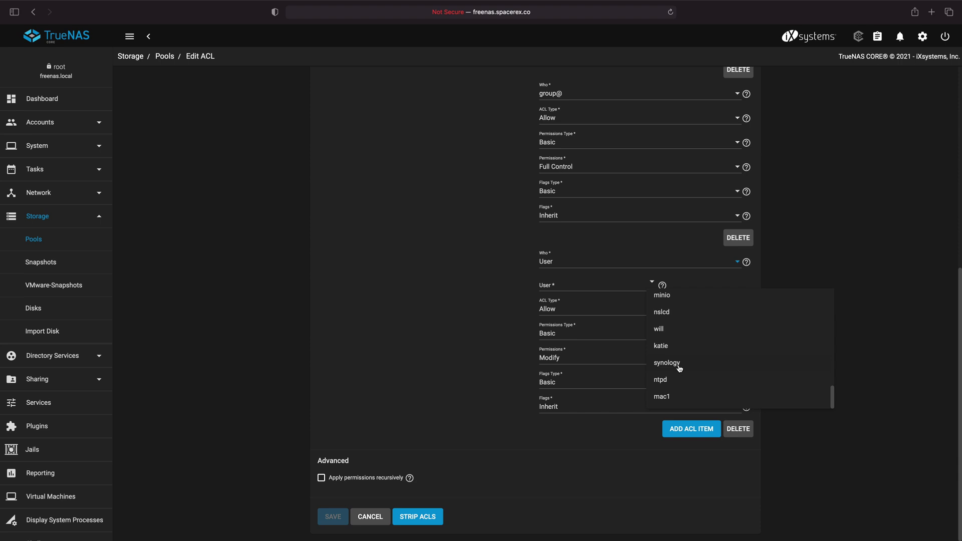
pyautogui.click(677, 332)
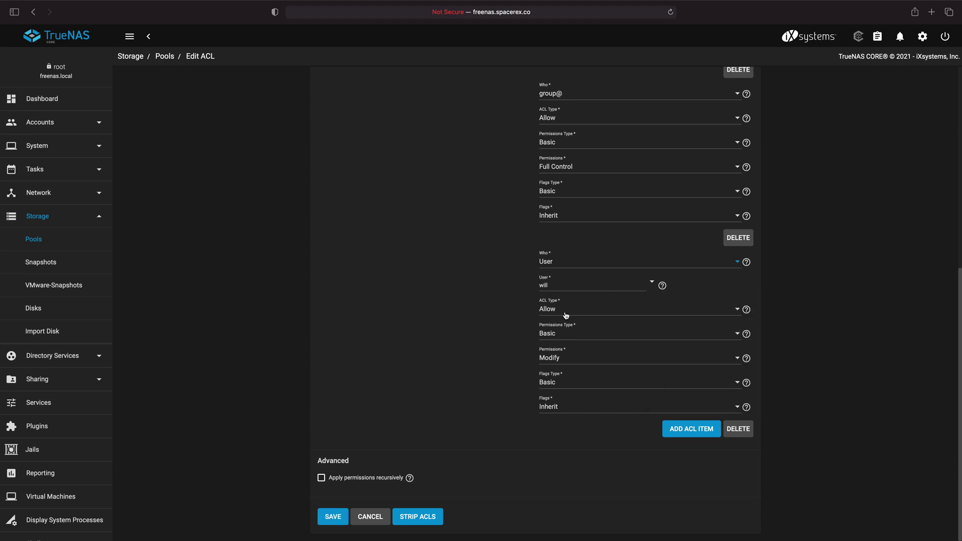
# Go through the user entry's permission type, permissions and flags, and save the media dataset's ACL
pyautogui.click(578, 333)
pyautogui.click(443, 316)
pyautogui.click(596, 357)
pyautogui.click(561, 407)
pyautogui.click(342, 524)
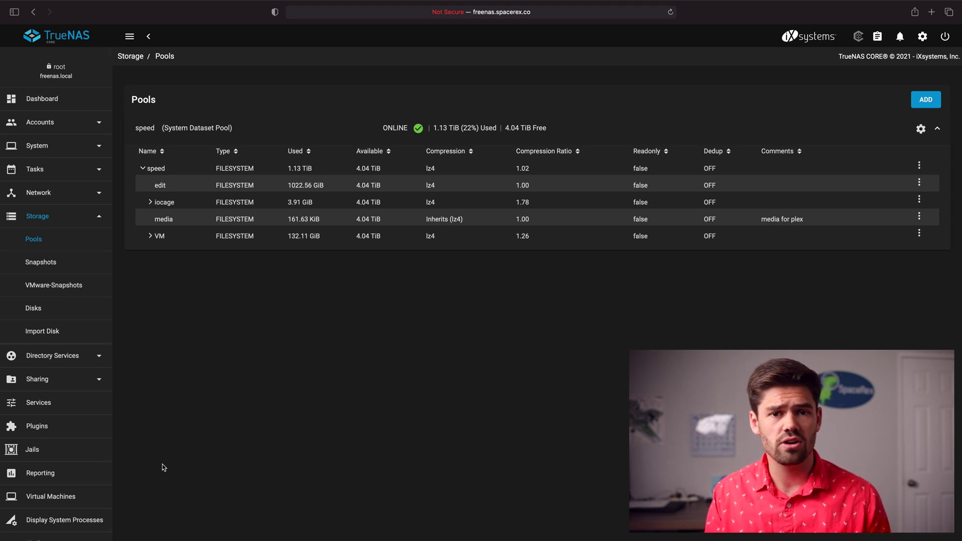
# Open the list of system services to check the SMB service
pyautogui.scroll(-2, 59, 489)
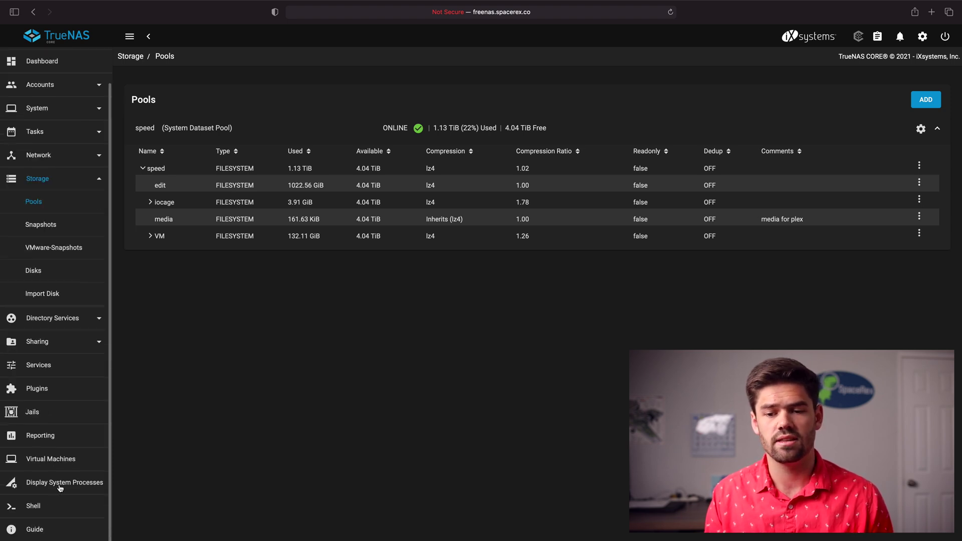
pyautogui.click(49, 368)
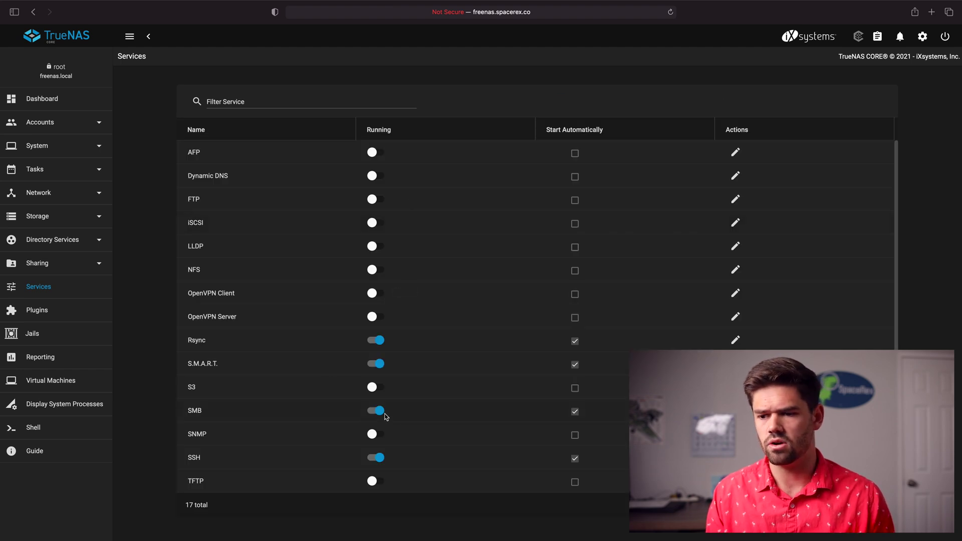
# Add a Windows (SMB) share named media for the path /mnt/speed/media with default share parameters
pyautogui.click(37, 264)
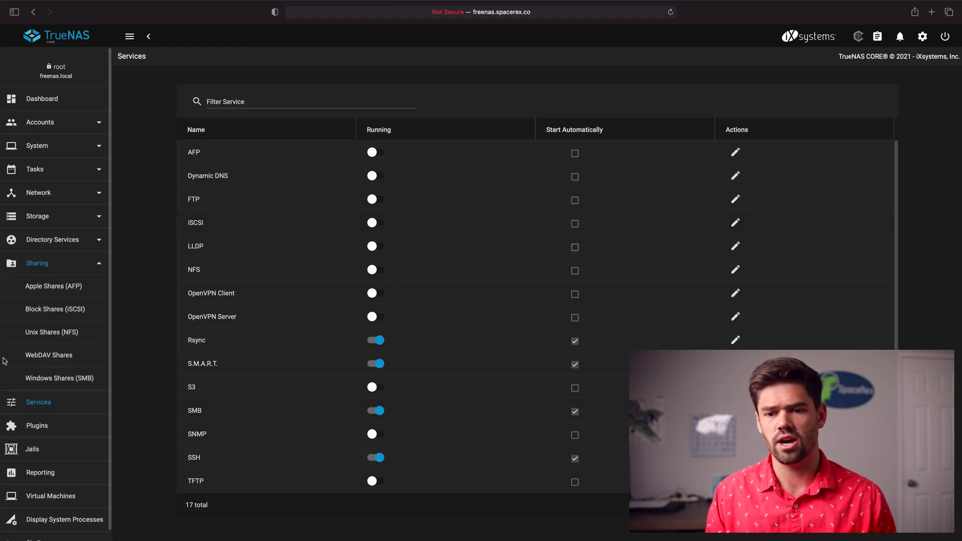
pyautogui.click(59, 380)
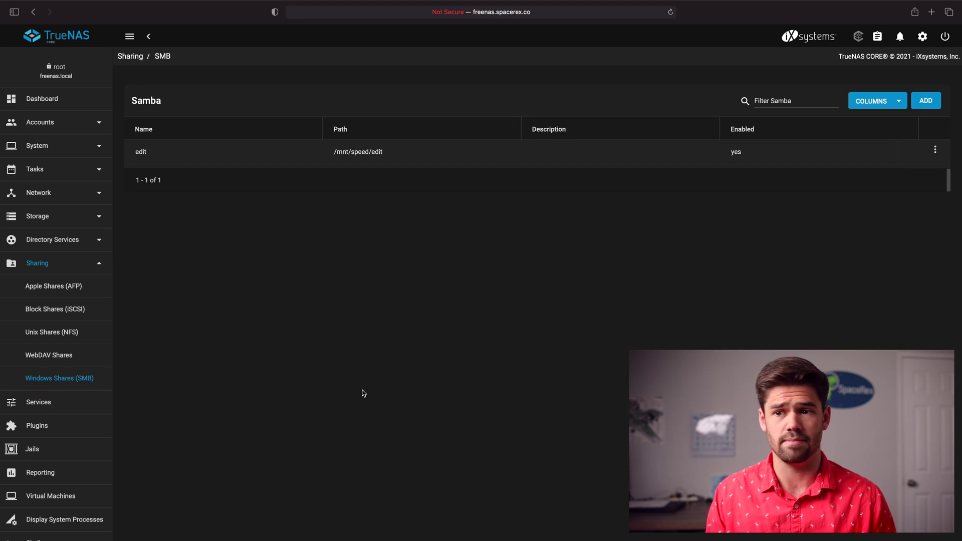
pyautogui.click(914, 100)
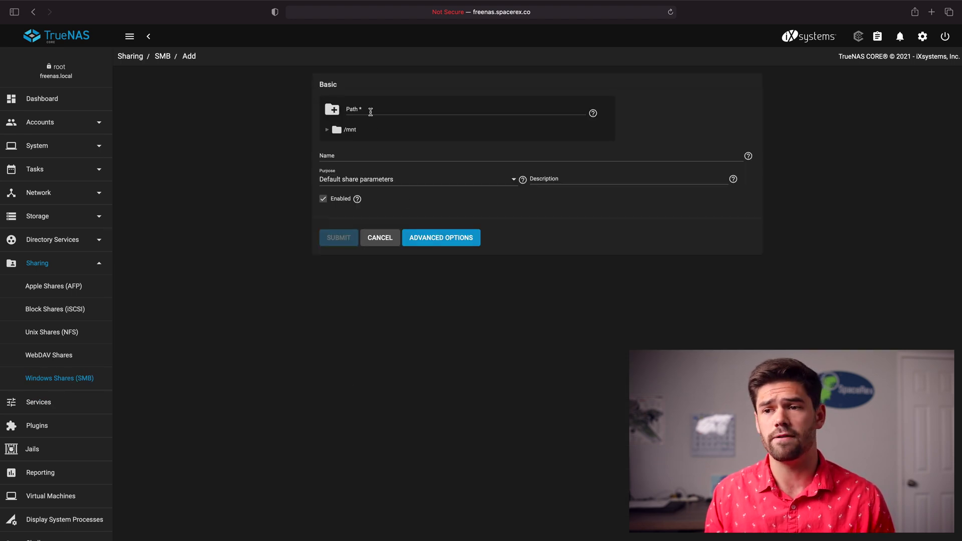
pyautogui.click(326, 129)
pyautogui.click(341, 146)
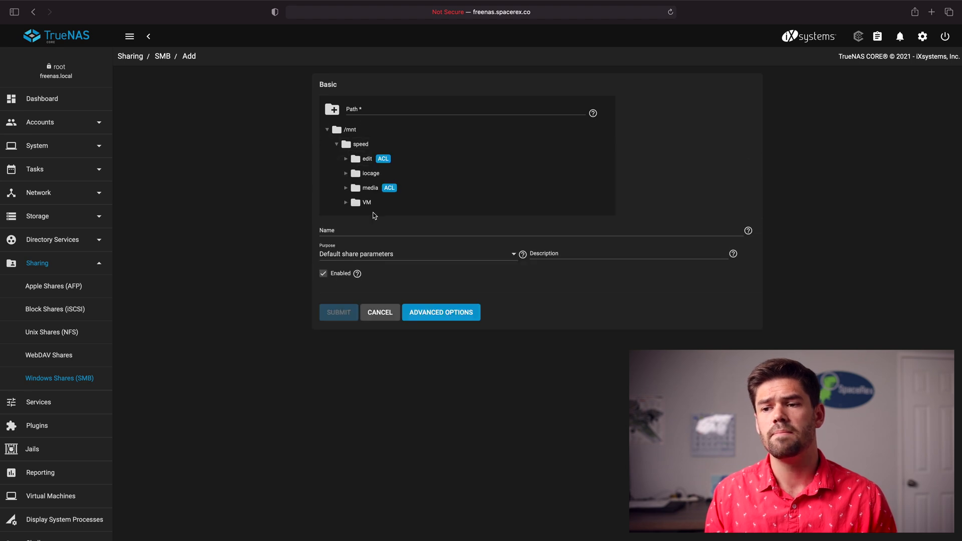
pyautogui.click(373, 189)
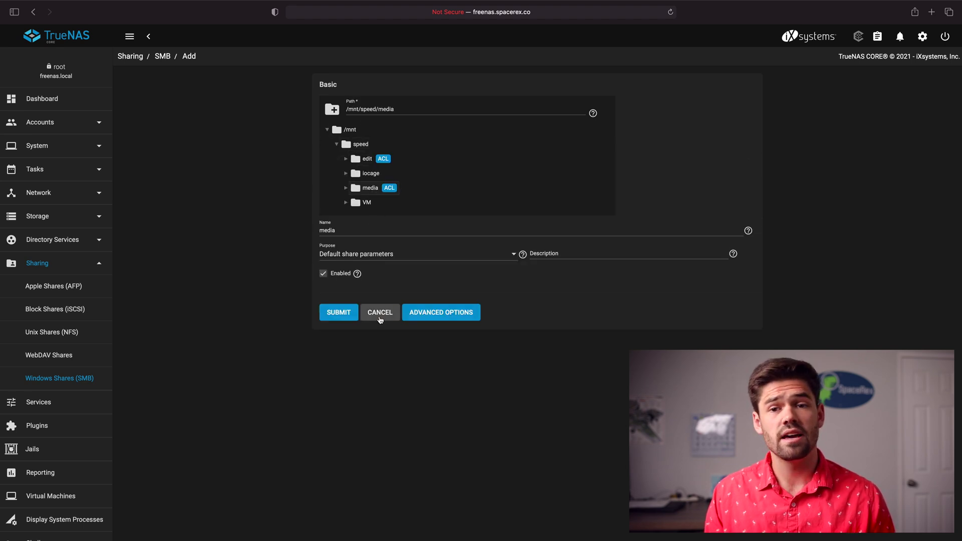
pyautogui.click(348, 314)
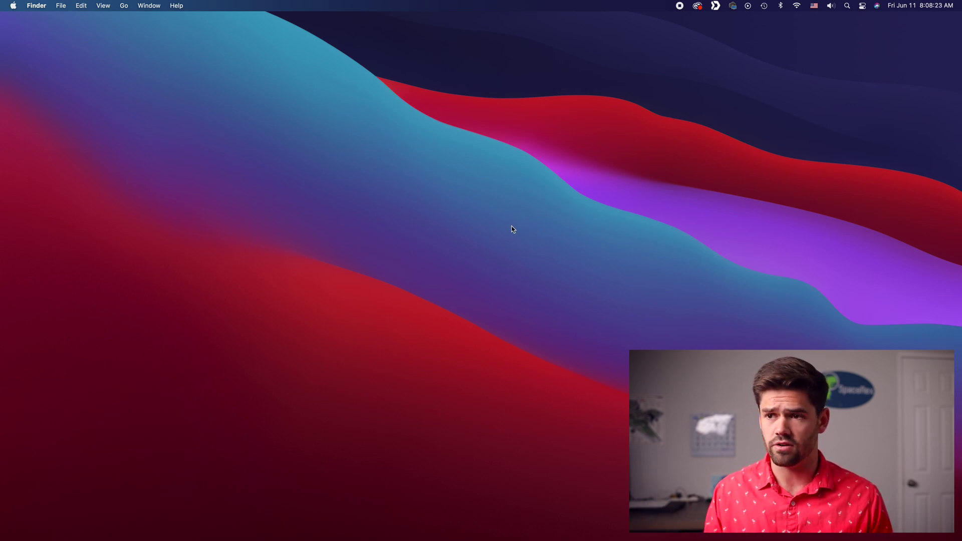
# In Finder, connect to the server smb://freenas.spacerex.co and mount its media volume
pyautogui.press('super+k')
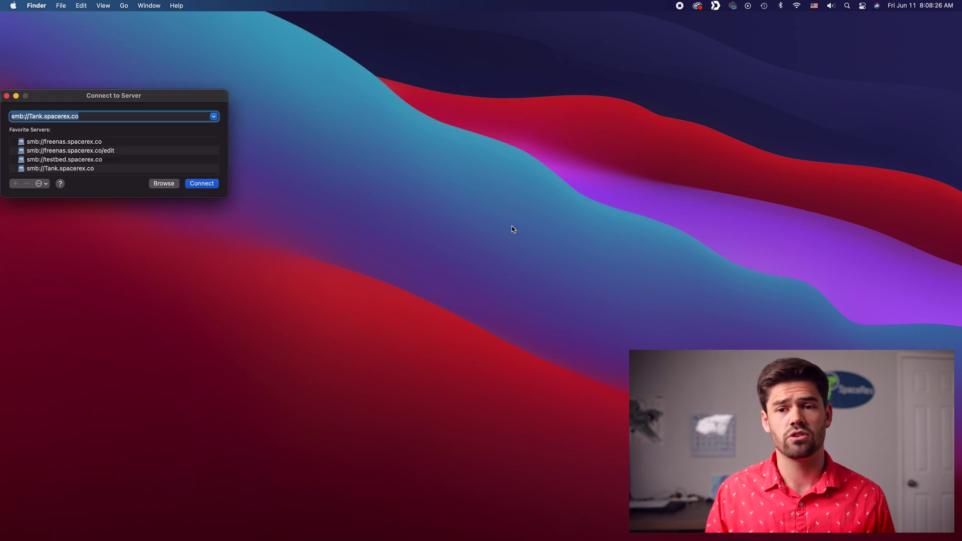
pyautogui.doubleClick(103, 143)
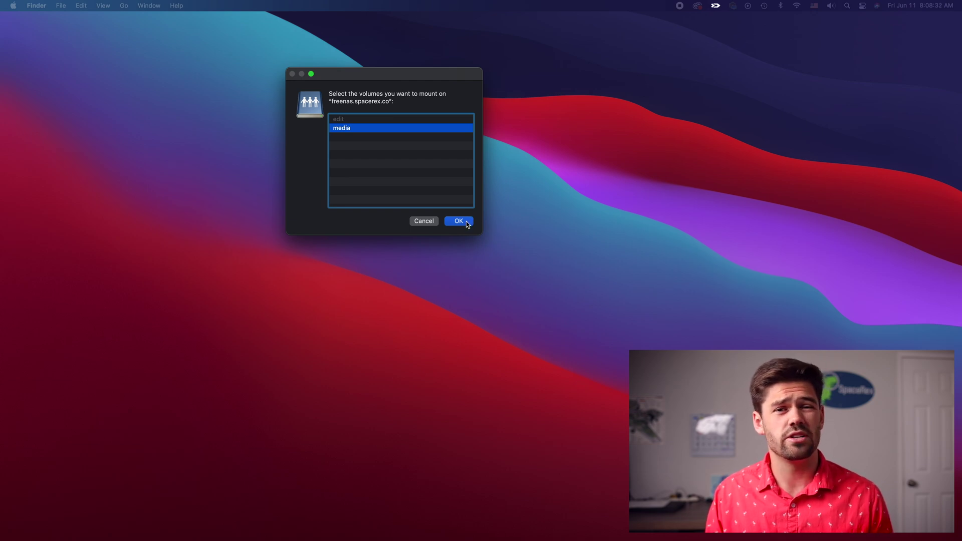
pyautogui.click(470, 222)
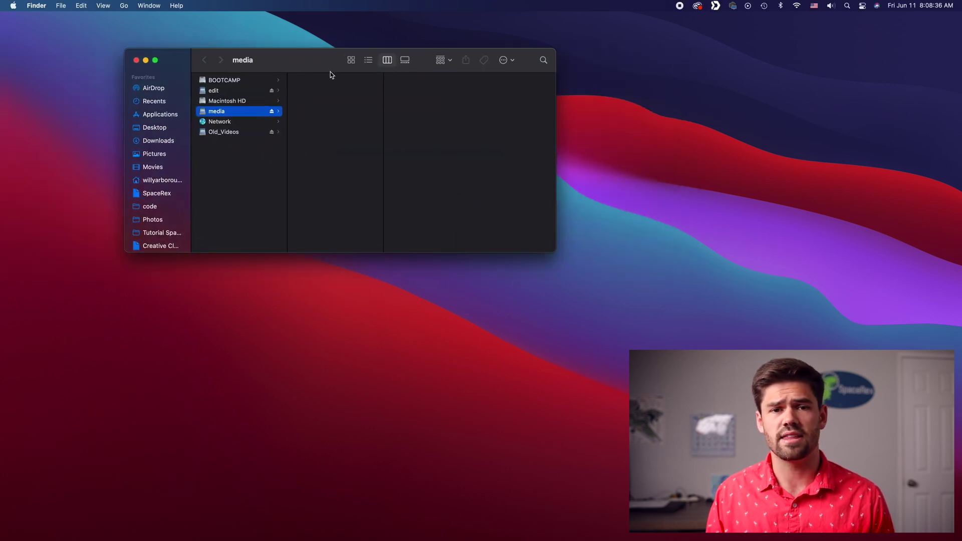
# Create a folder named Movies in the mounted media share
pyautogui.rightClick(344, 119)
pyautogui.click(366, 127)
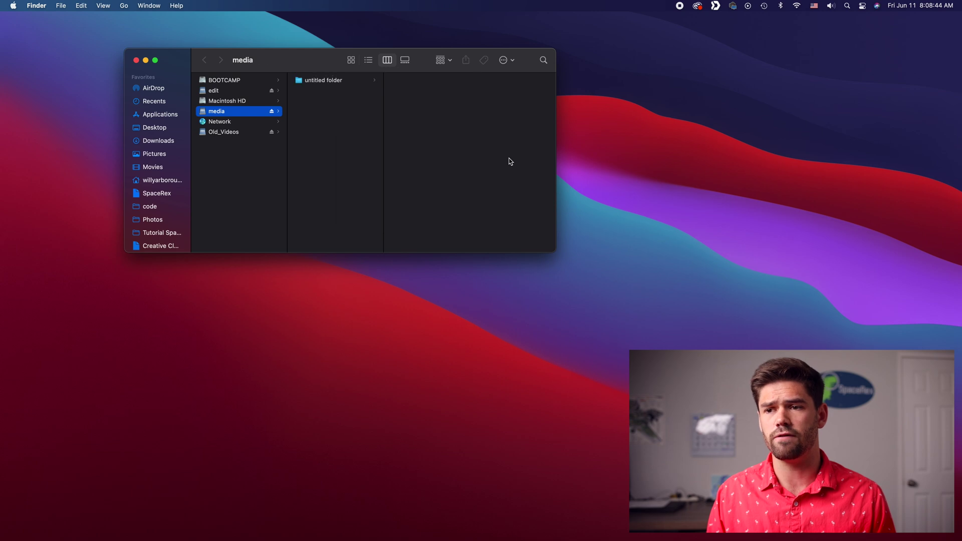
pyautogui.write('Movies')
pyautogui.press('Return')
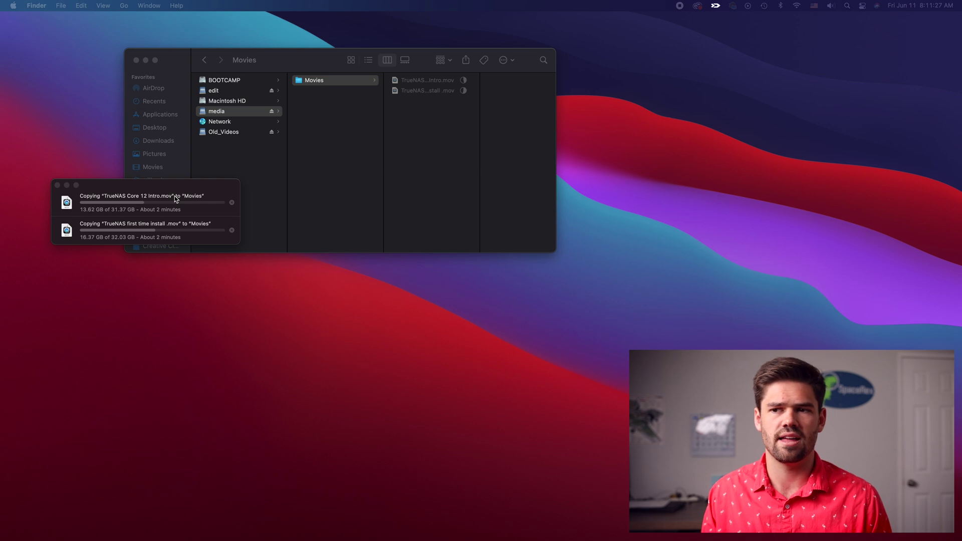
pyautogui.click(175, 199)
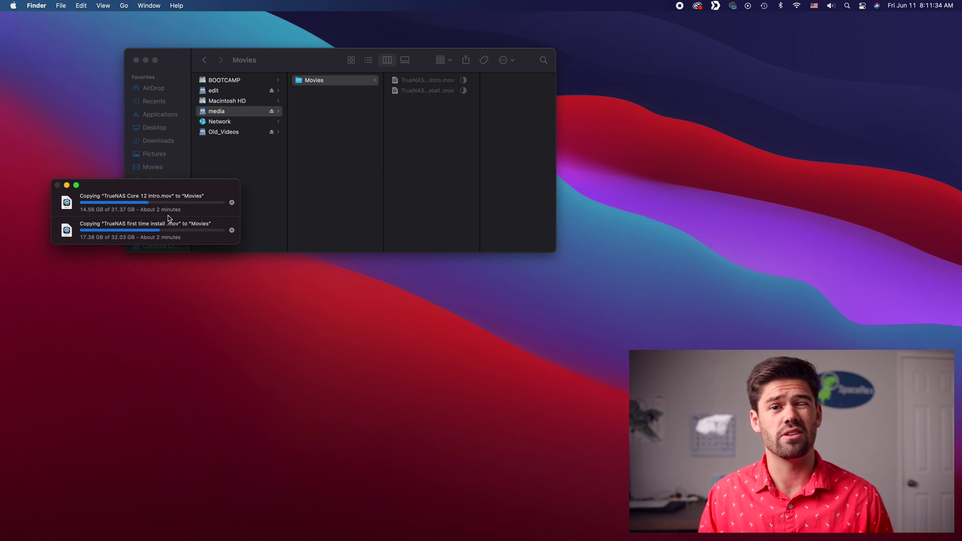
# Back in TrueNAS, add a mount point to the plex jail with source /mnt/speed/media and destination /mnt/speed/iocage/jails/plex/root/media
pyautogui.hotkey('ctrl', 'Left')
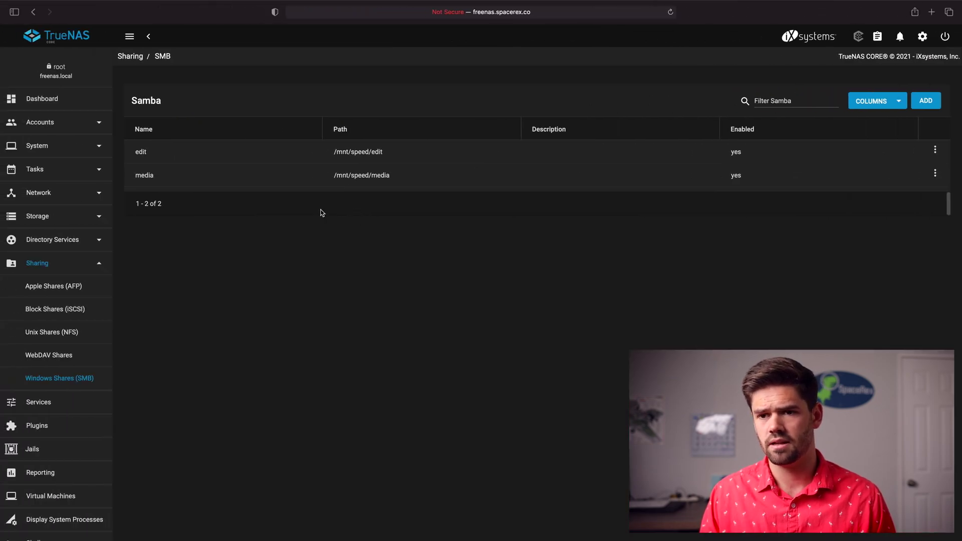
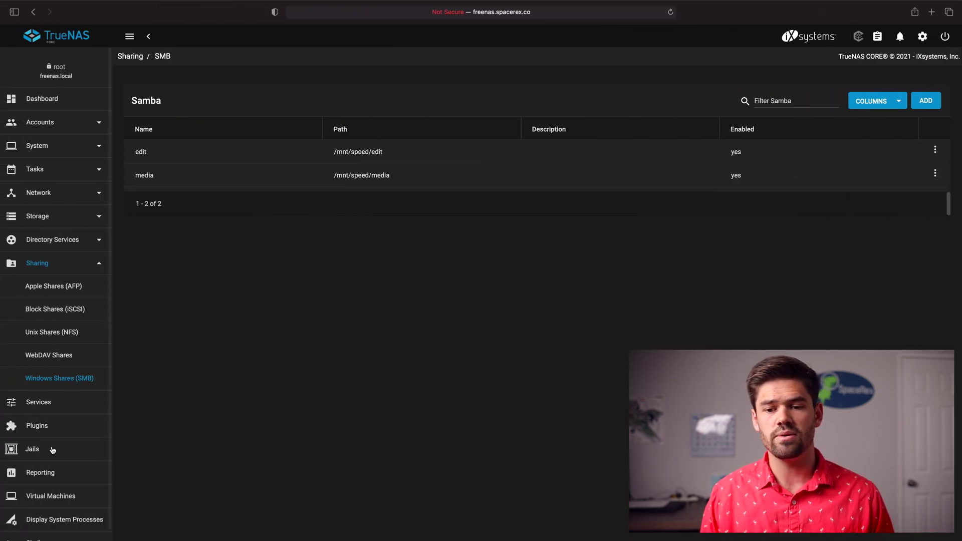
pyautogui.click(28, 449)
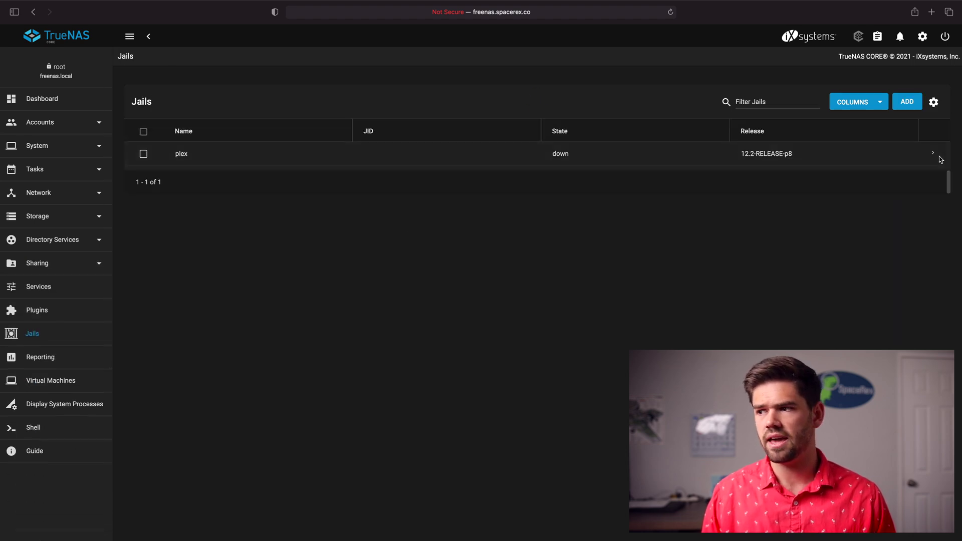
pyautogui.click(934, 156)
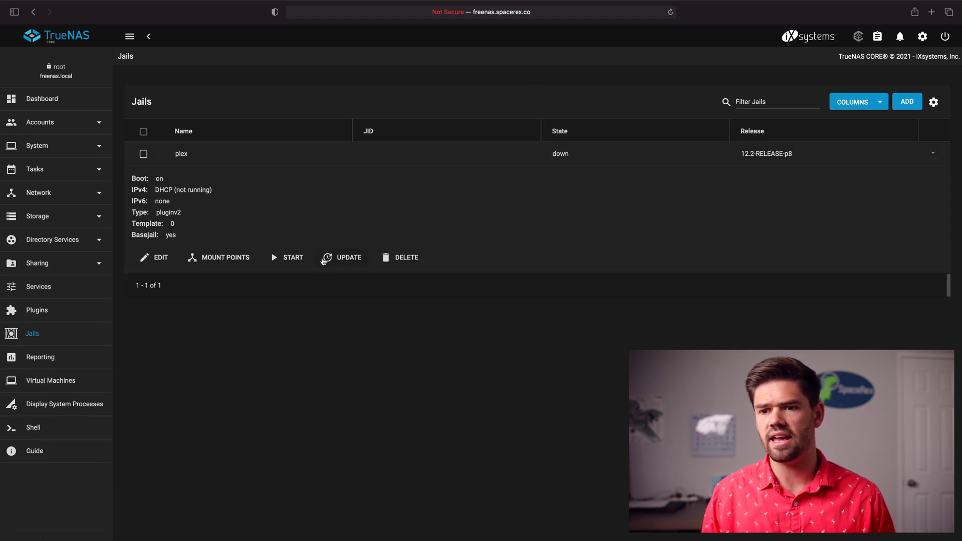
pyautogui.click(239, 262)
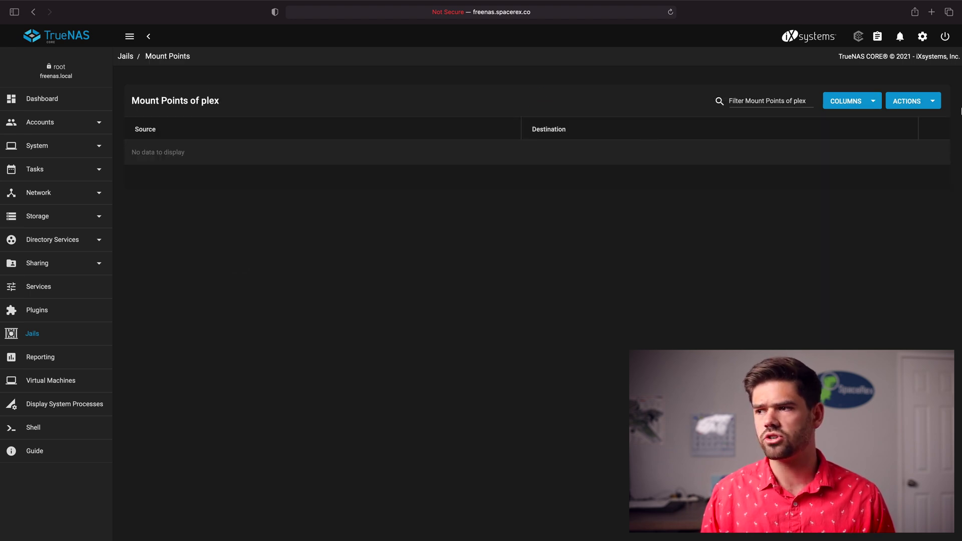
pyautogui.click(920, 100)
pyautogui.click(915, 126)
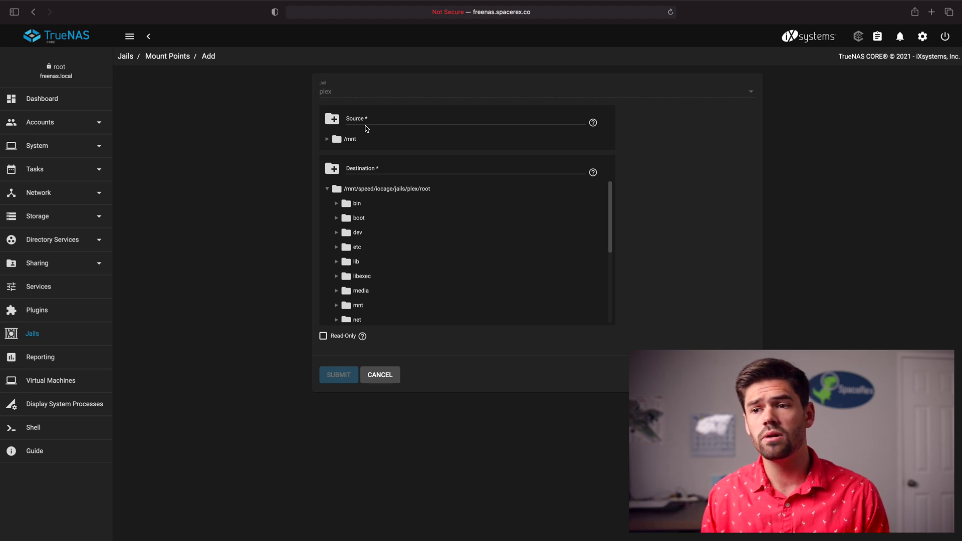
pyautogui.click(328, 140)
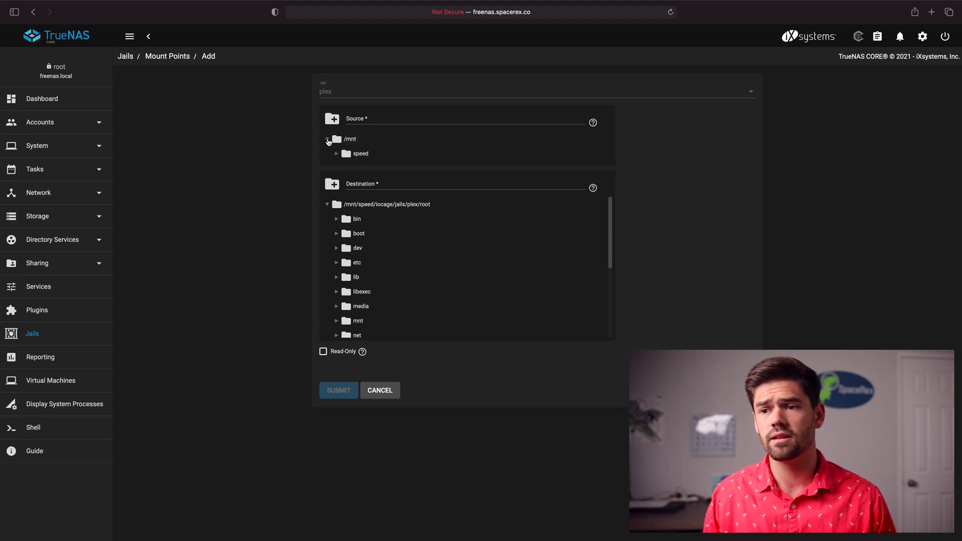
pyautogui.click(336, 153)
pyautogui.click(368, 198)
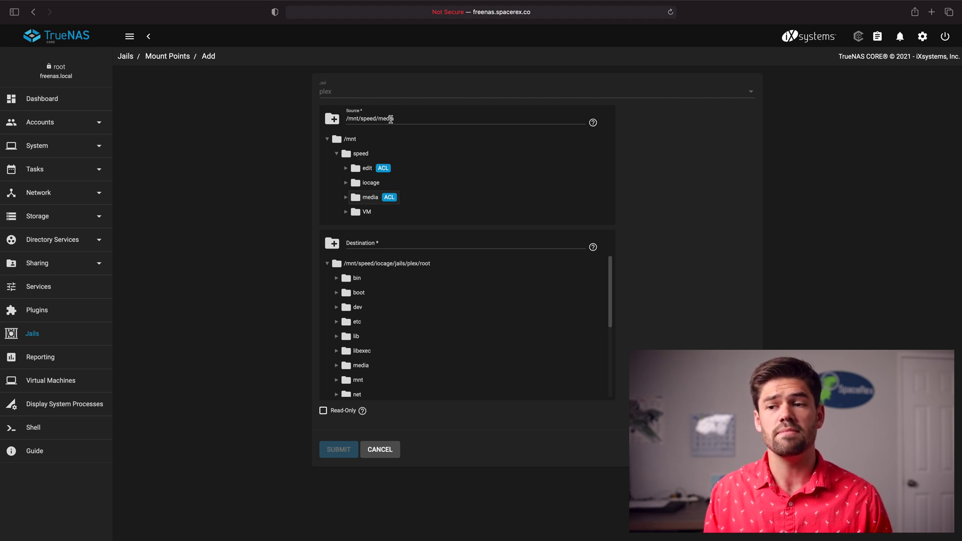
pyautogui.click(360, 365)
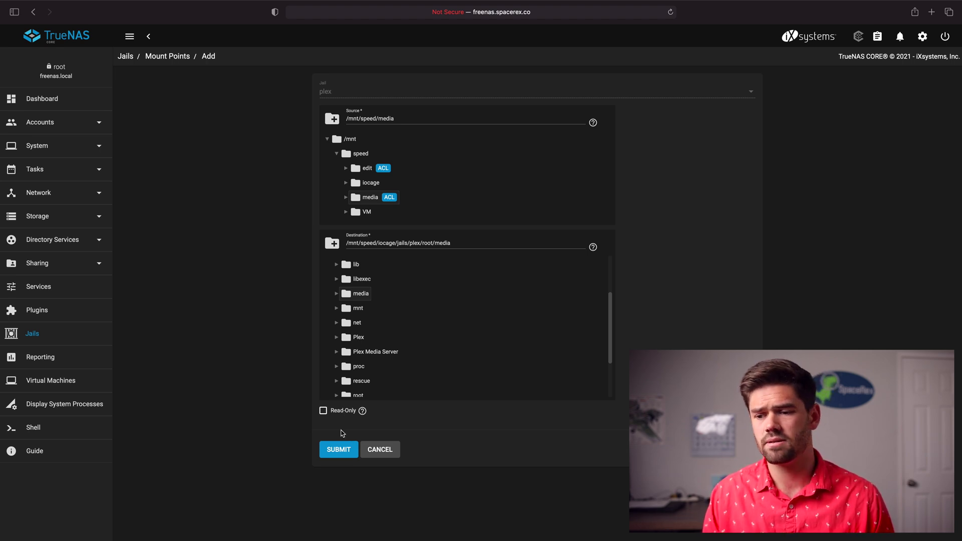
pyautogui.click(339, 453)
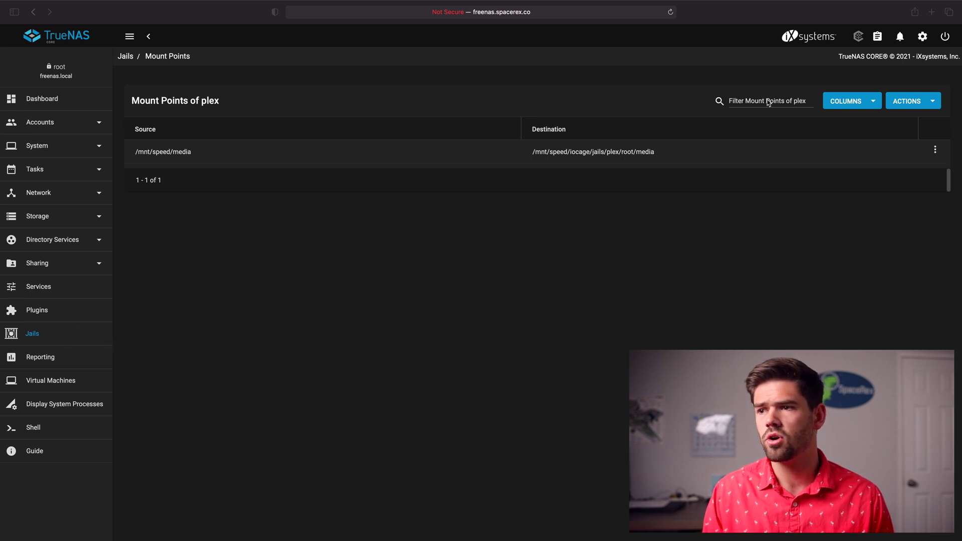
# Return to the list of jails and start the plex jail
pyautogui.click(127, 58)
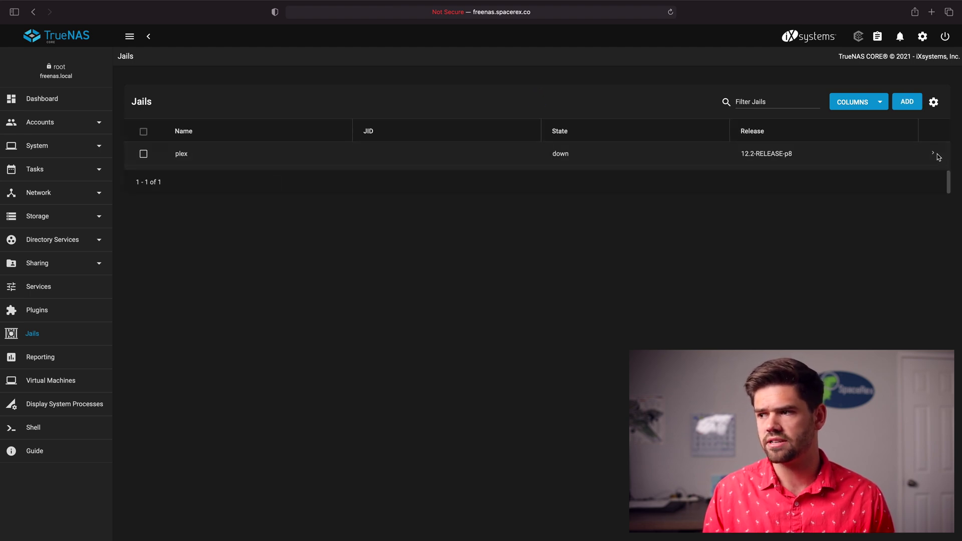
pyautogui.click(933, 153)
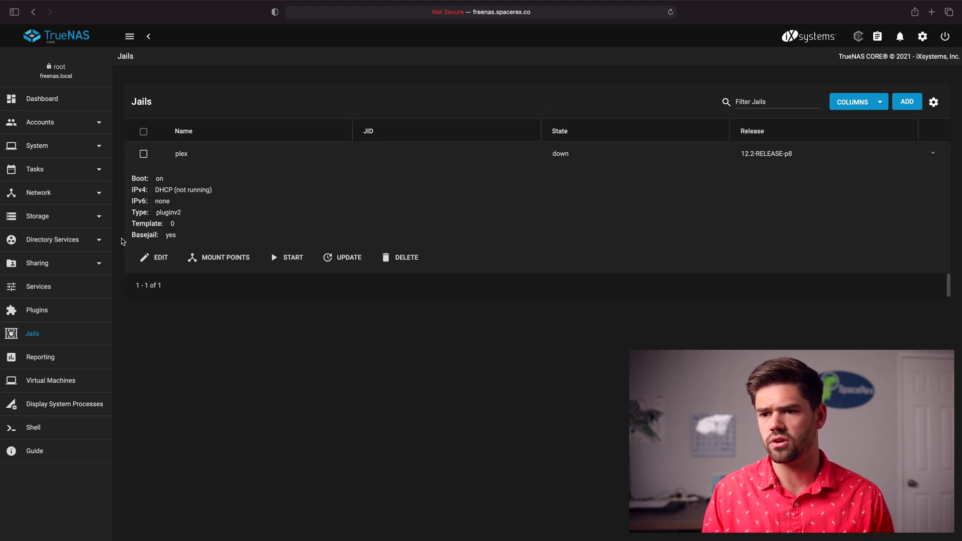
pyautogui.click(290, 257)
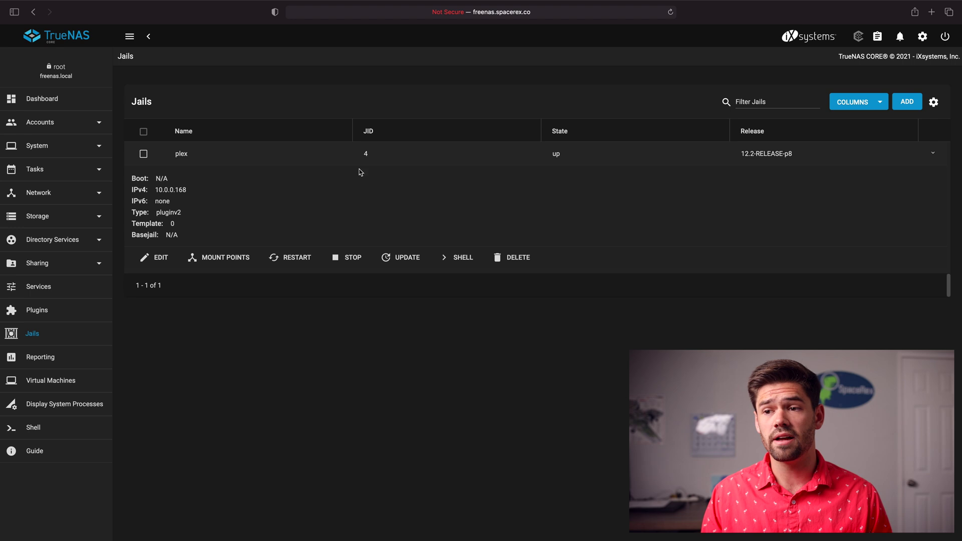
# Open the plex jail's shell and look up the plex user's IDs with "id plex"
pyautogui.click(463, 258)
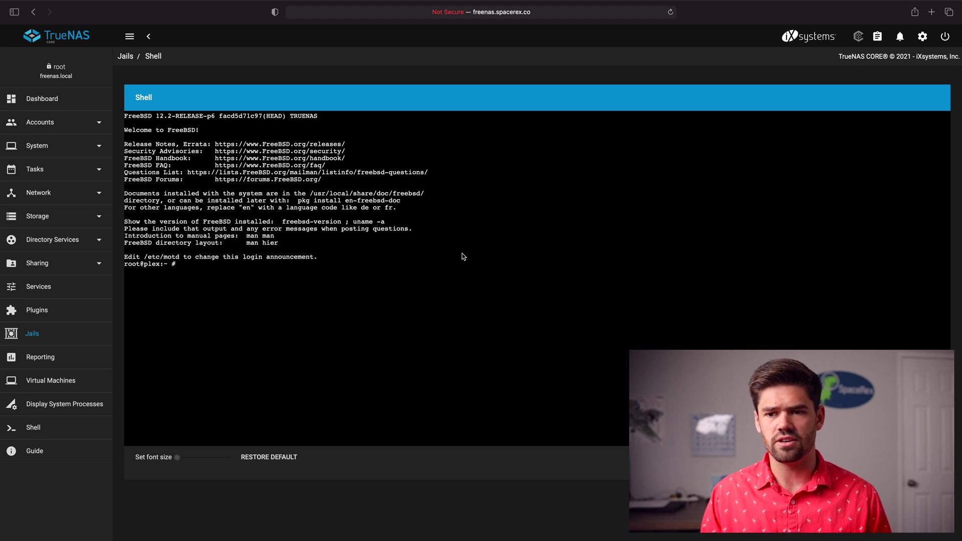
pyautogui.write('i')
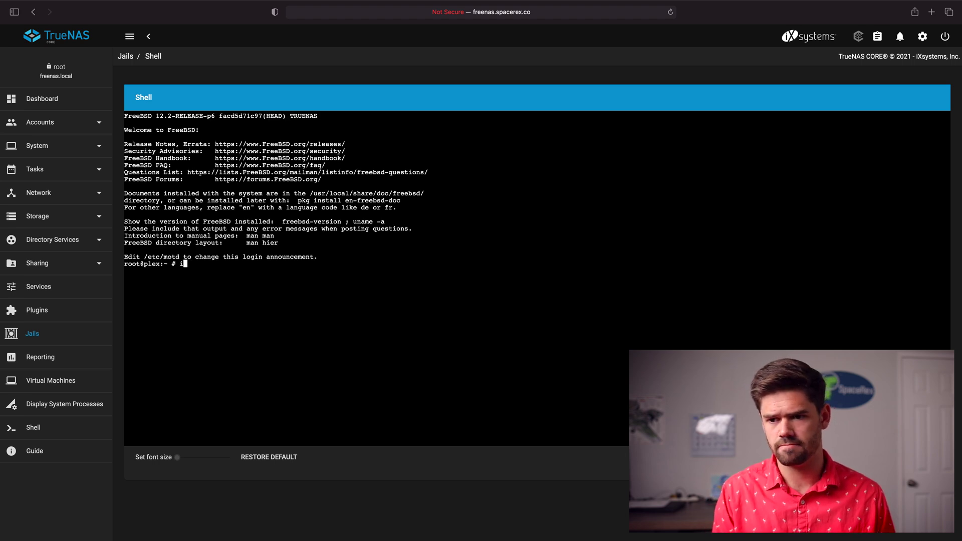
pyautogui.write('d plex')
pyautogui.press('Return')
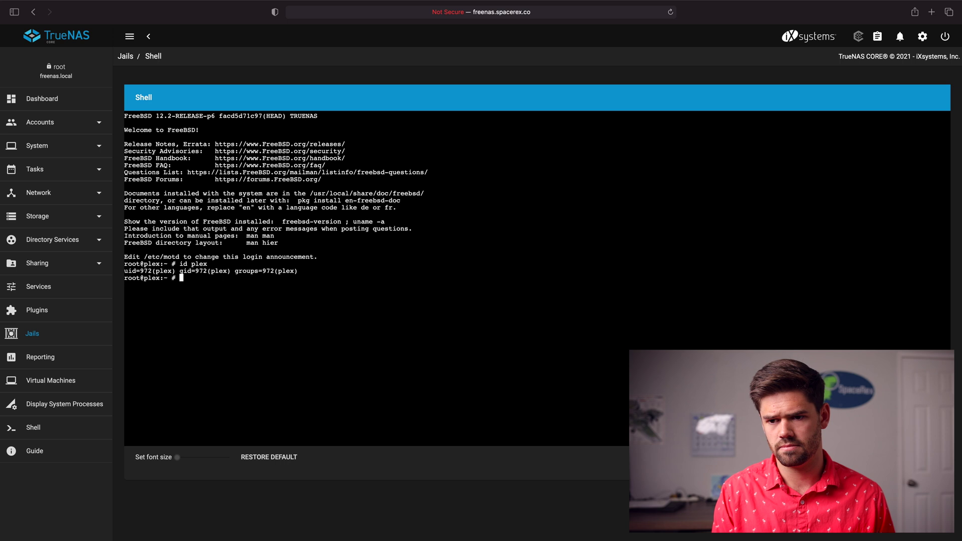
pyautogui.moveTo(308, 272); pyautogui.dragTo(108, 265)
pyautogui.click(165, 268)
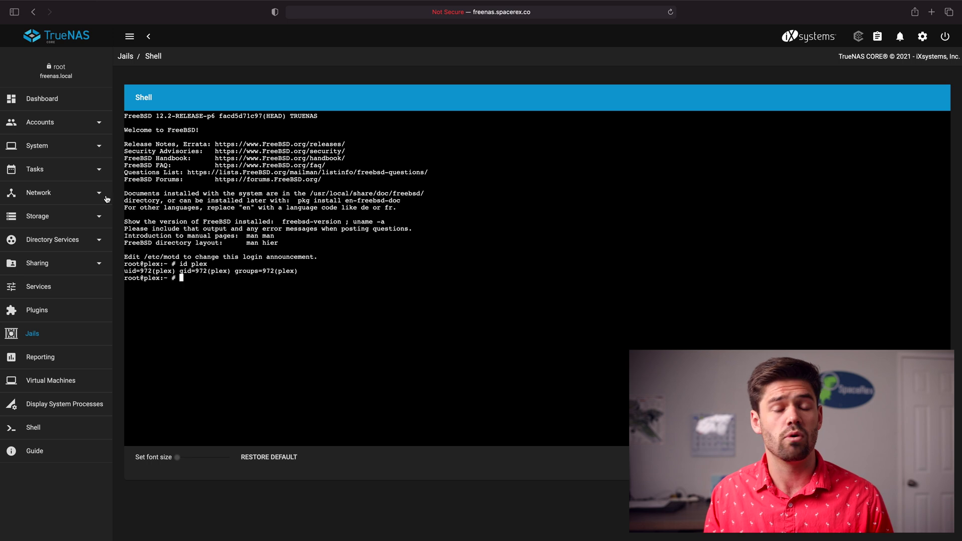
# Open the permissions editor of the media dataset in the speed storage pool
pyautogui.click(94, 218)
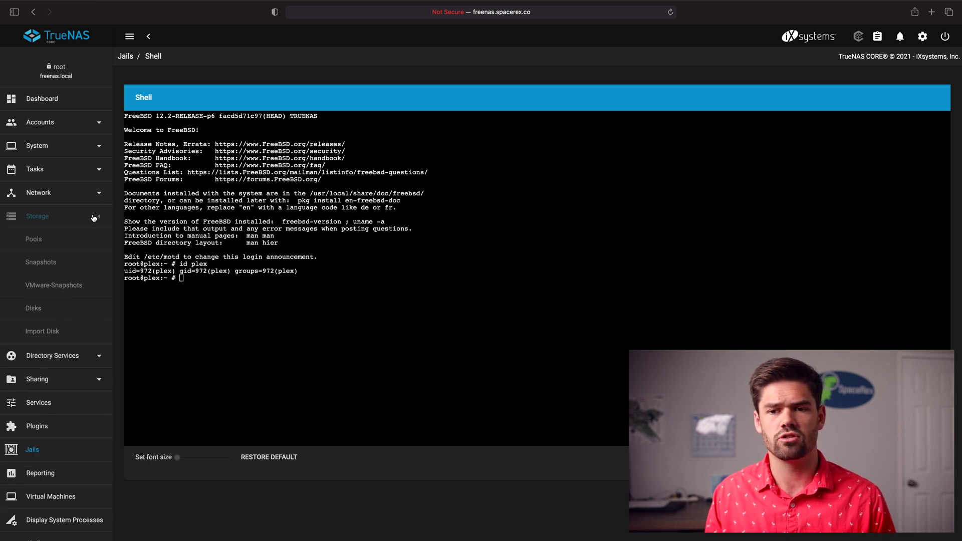
pyautogui.click(35, 239)
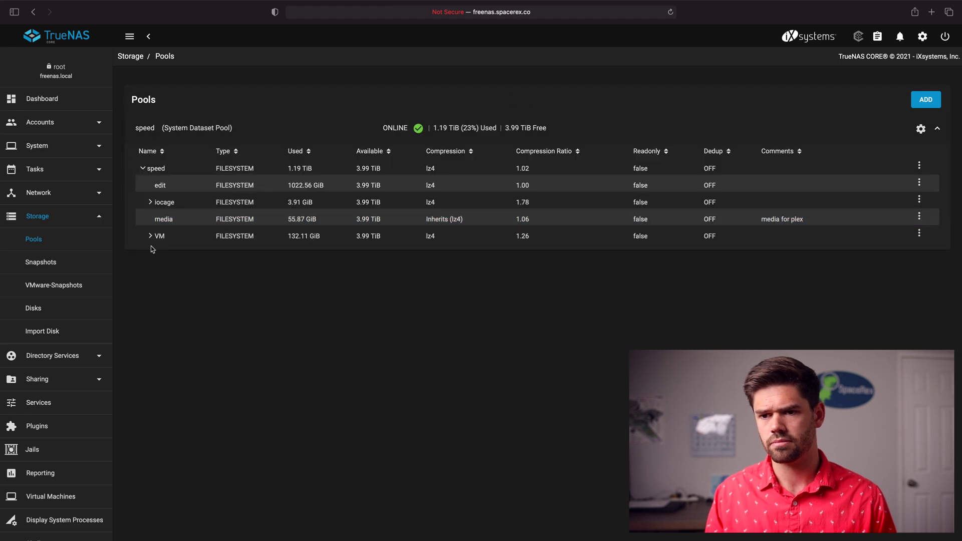
pyautogui.click(919, 216)
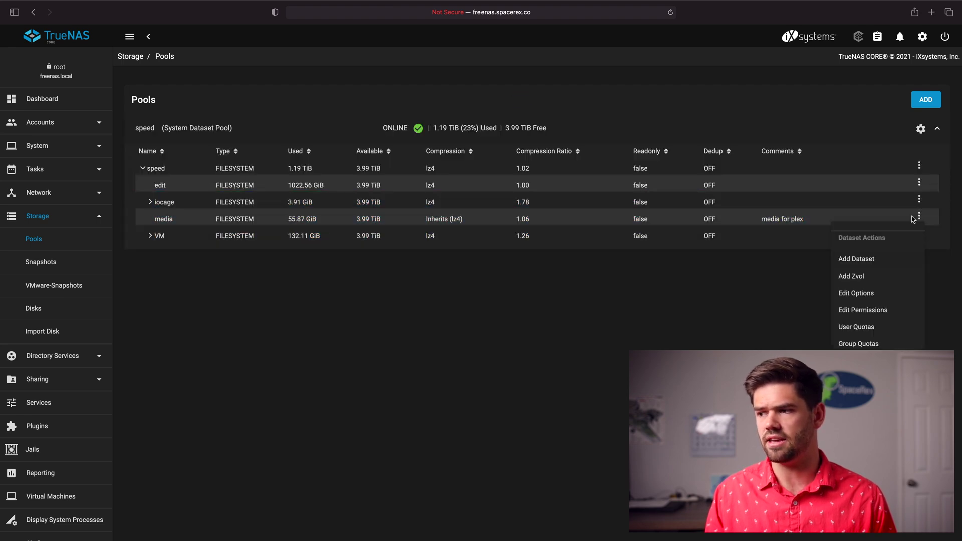
pyautogui.click(860, 309)
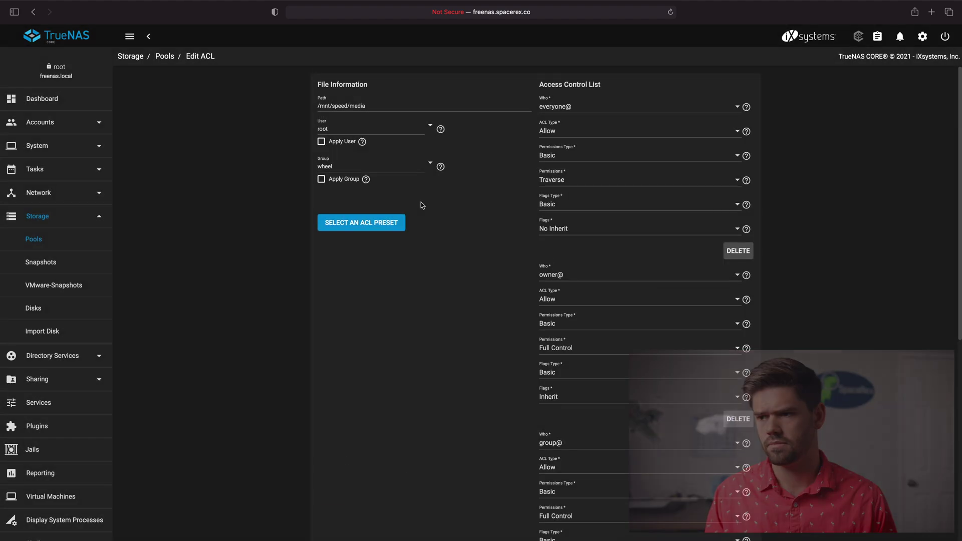
# Add an access control entry to the media dataset allowing user 972 basic Modify permission with Inherit, and save the ACL
pyautogui.scroll(-7, 422, 205)
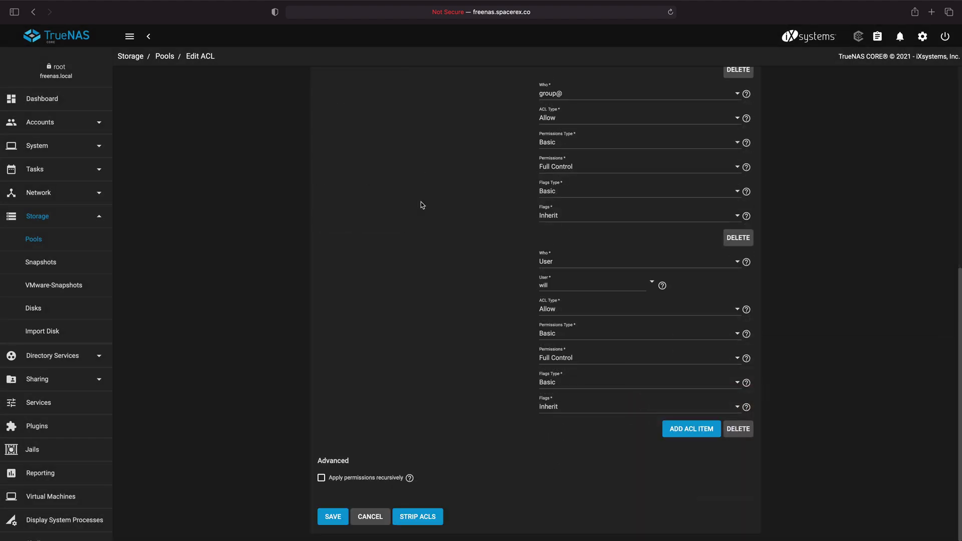
pyautogui.click(691, 429)
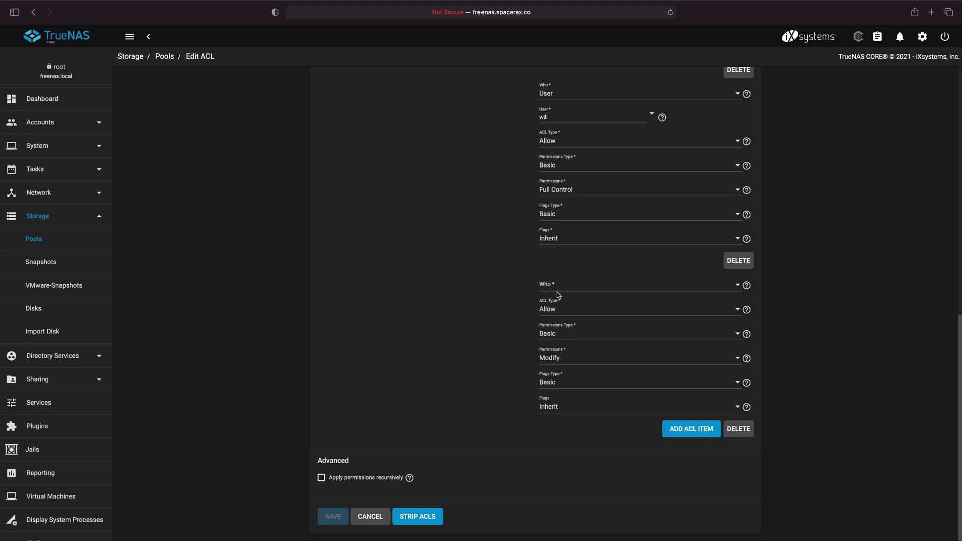
pyautogui.click(557, 291)
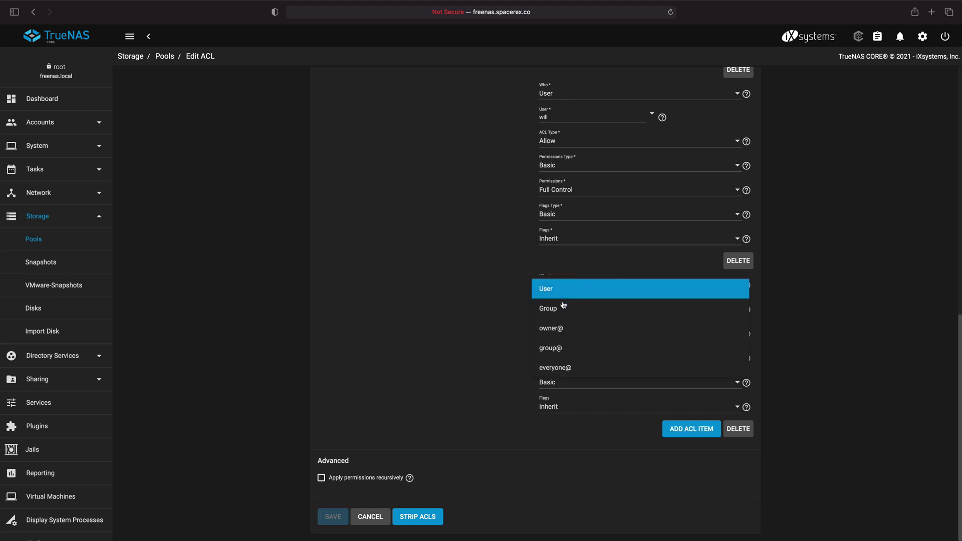
pyautogui.press('Escape')
pyautogui.click(563, 307)
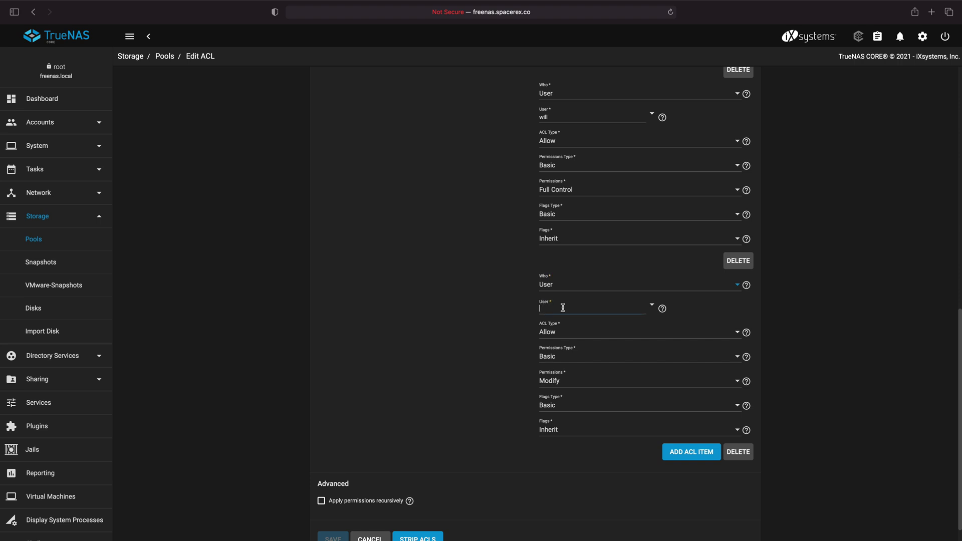
pyautogui.write('972')
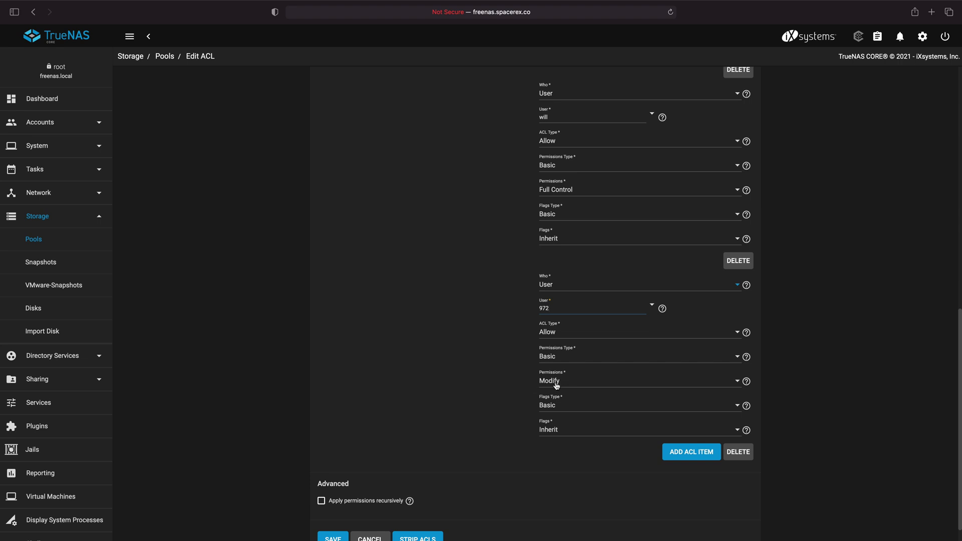
pyautogui.click(557, 385)
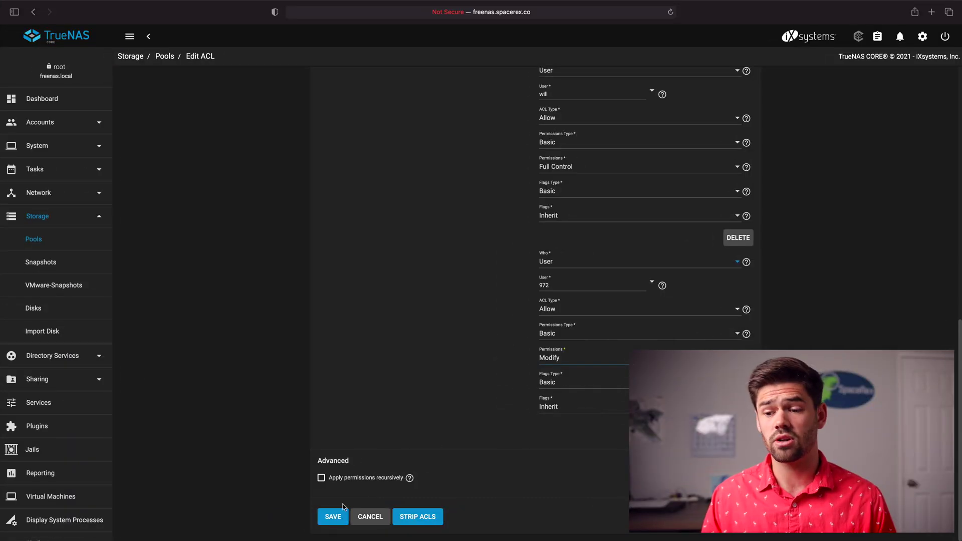
pyautogui.click(336, 521)
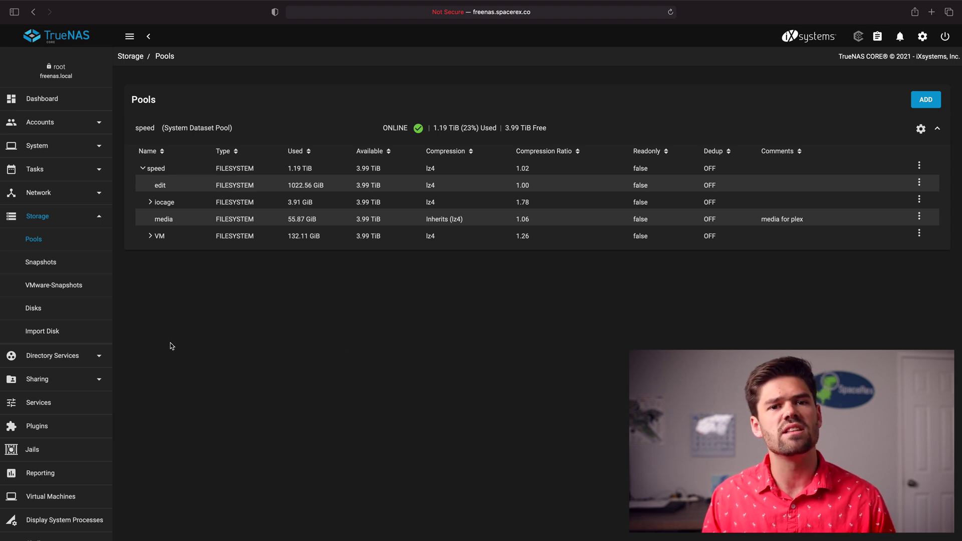
# Expand the plex jail's details in the list of jails and check its IPv4 address
pyautogui.click(51, 453)
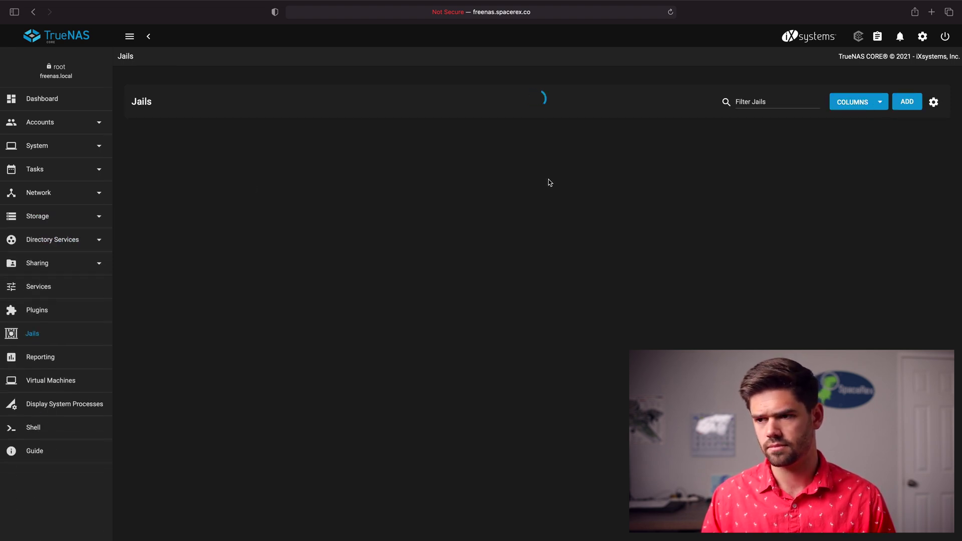
pyautogui.click(933, 154)
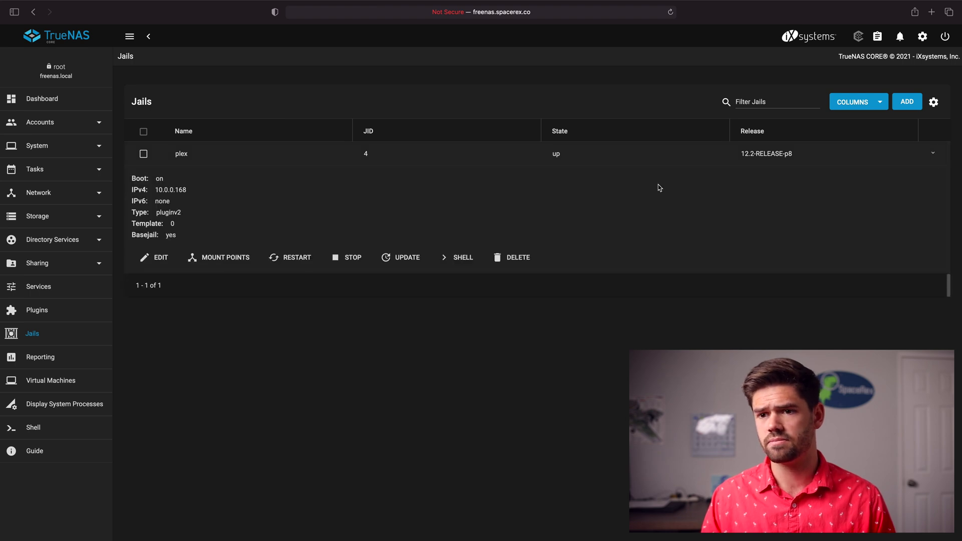
pyautogui.moveTo(156, 190); pyautogui.dragTo(191, 189)
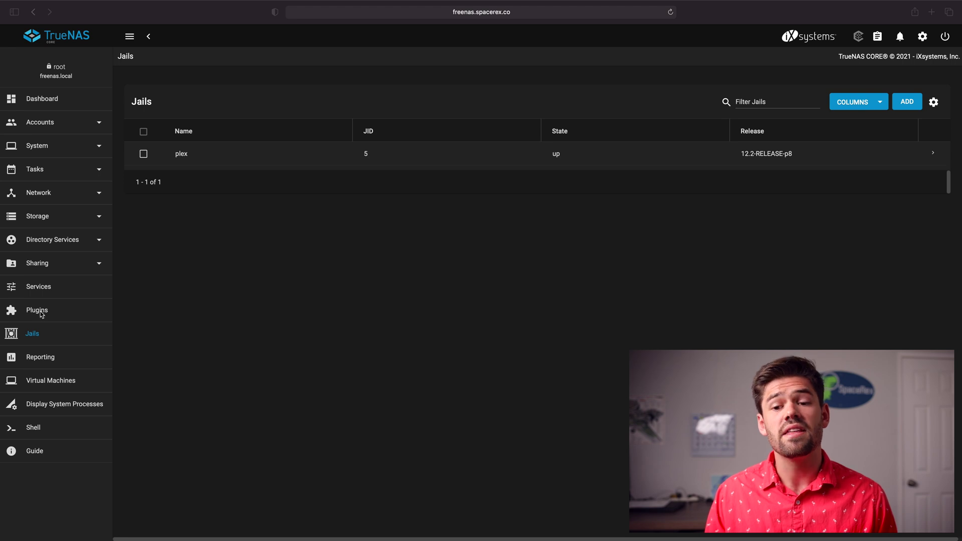
pyautogui.click(55, 314)
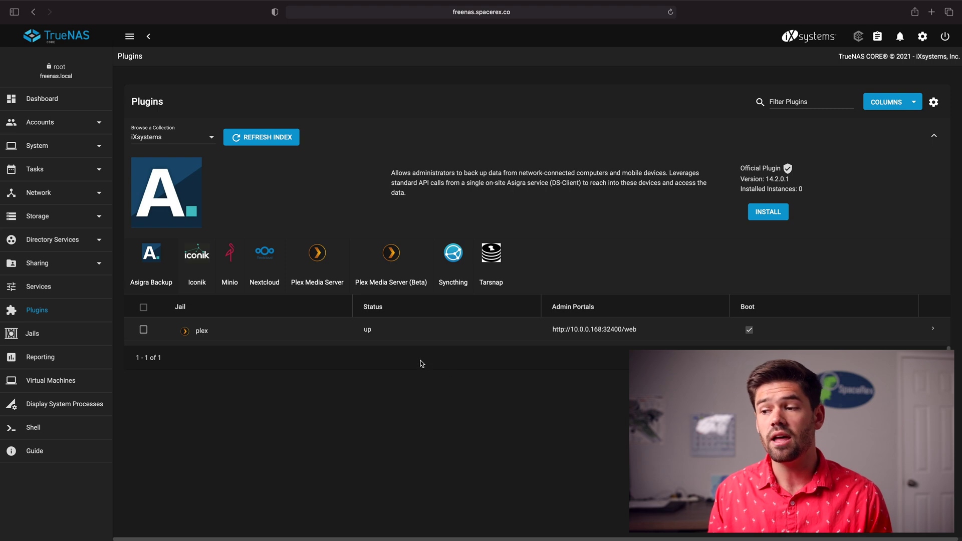
pyautogui.click(637, 329)
pyautogui.moveTo(637, 330); pyautogui.dragTo(541, 323)
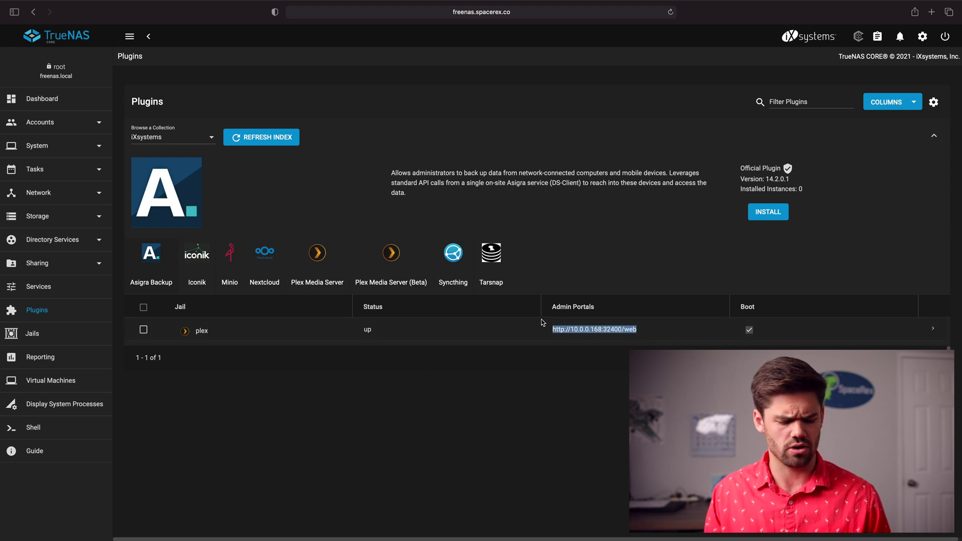
pyautogui.press('super+c')
pyautogui.press('super+t')
pyautogui.press('super+v')
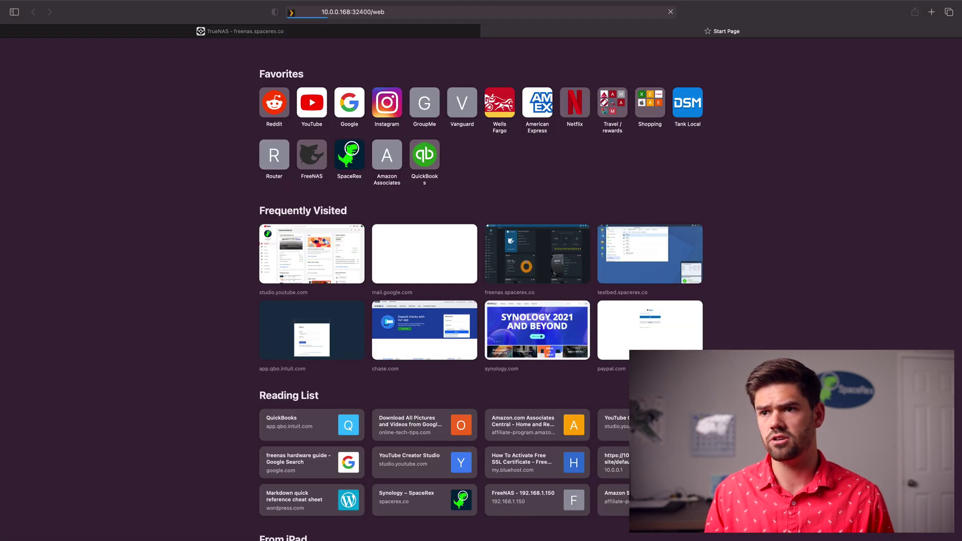
pyautogui.press('Return')
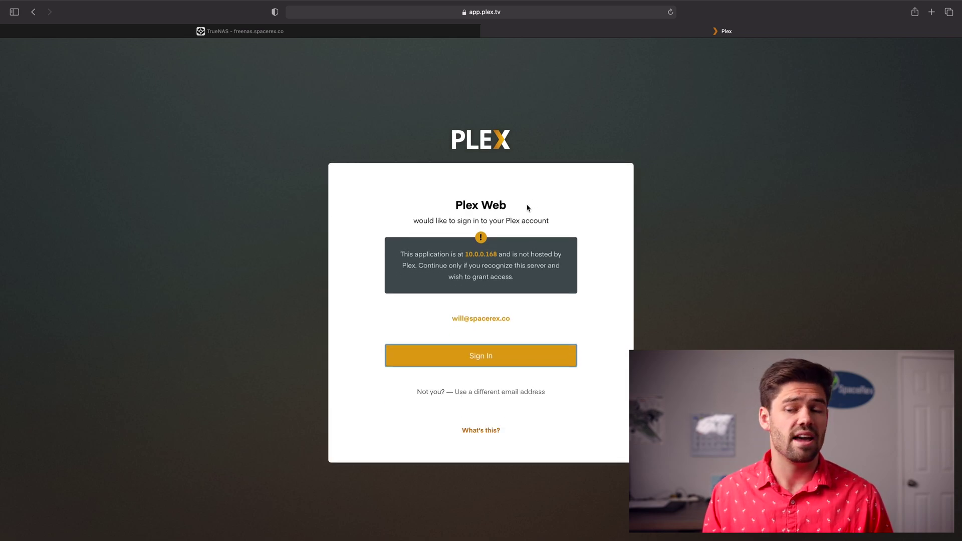
pyautogui.click(489, 357)
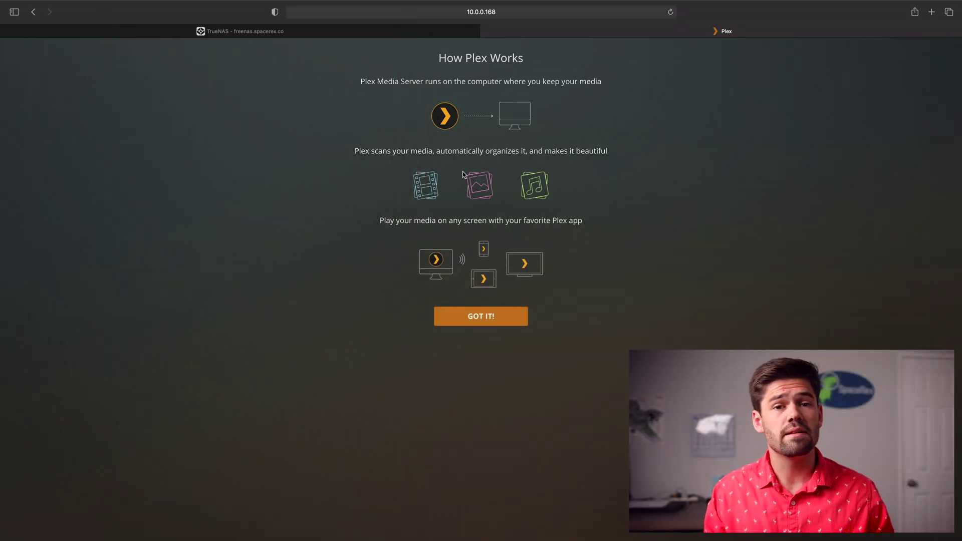
# Proceed past the introduction, name the Plex server truenas, disable access to media outside the home, and continue the server setup
pyautogui.click(481, 317)
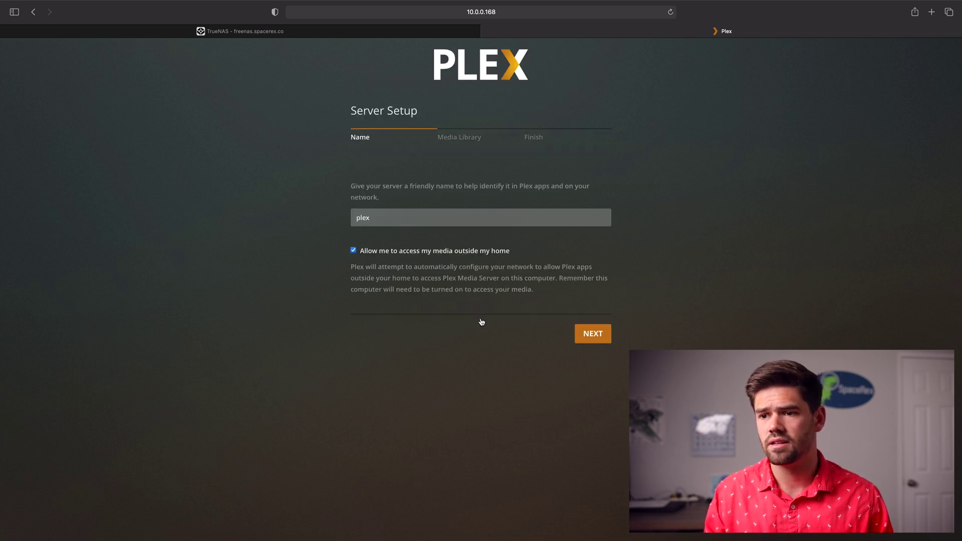
pyautogui.click(399, 215)
pyautogui.doubleClick(400, 217)
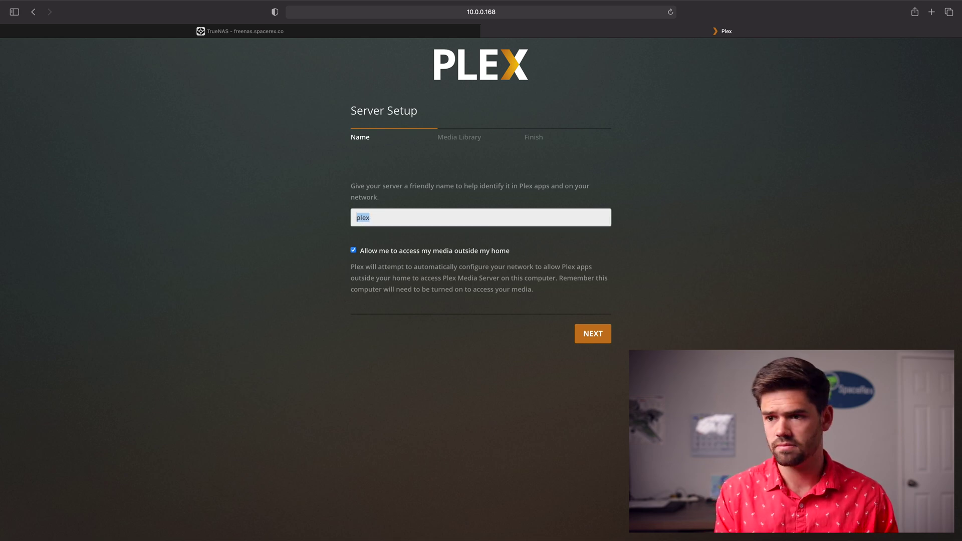
pyautogui.write('truenas')
pyautogui.press('BackSpace')
pyautogui.press('BackSpace')
pyautogui.press('BackSpace')
pyautogui.press('BackSpace')
pyautogui.press('BackSpace')
pyautogui.write('uenas')
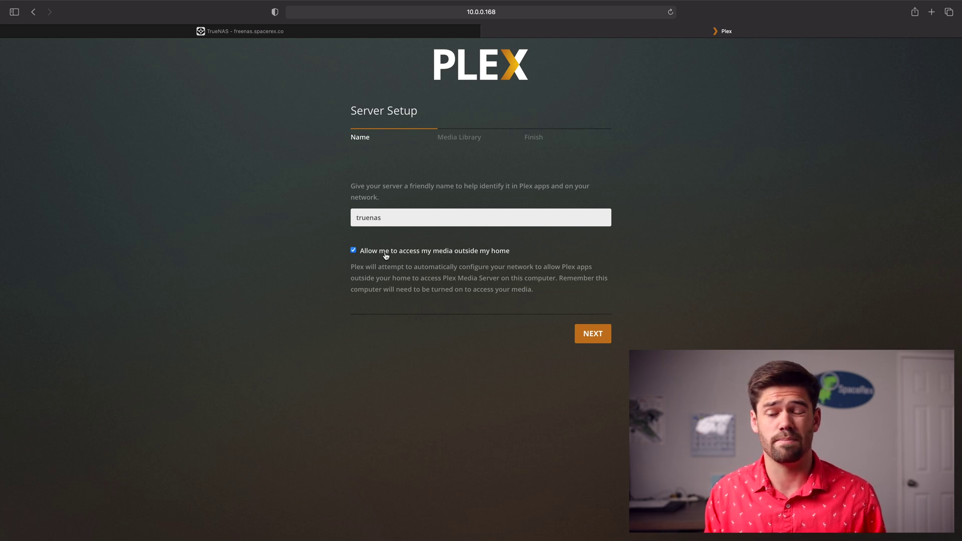
pyautogui.click(387, 255)
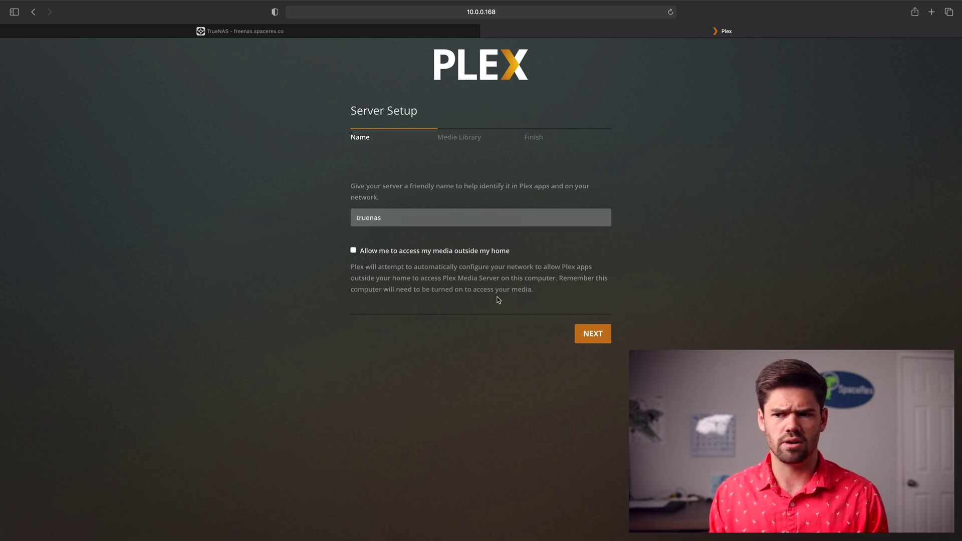
pyautogui.click(589, 340)
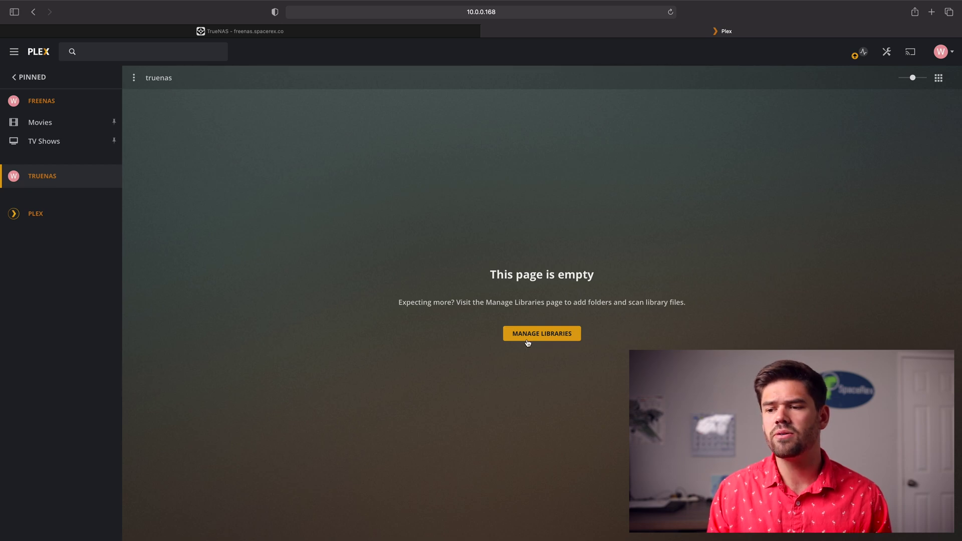
# Add a Movies-type library to the truenas server using the media folder /media/Movies
pyautogui.click(521, 344)
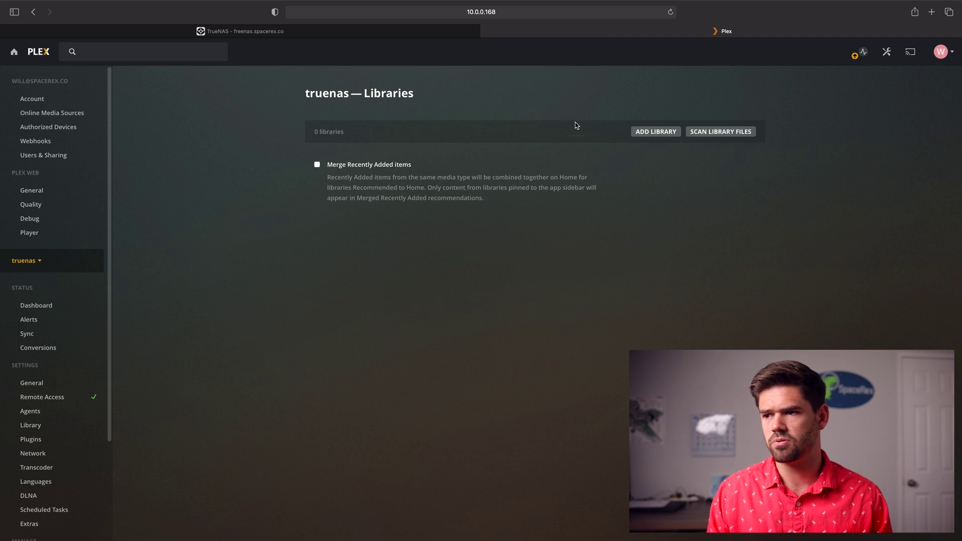
pyautogui.click(660, 131)
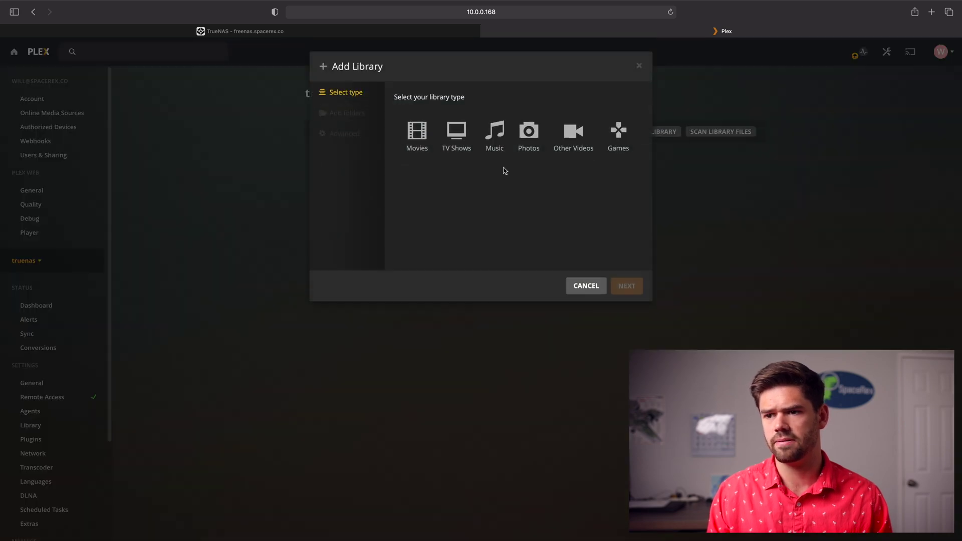
pyautogui.click(423, 156)
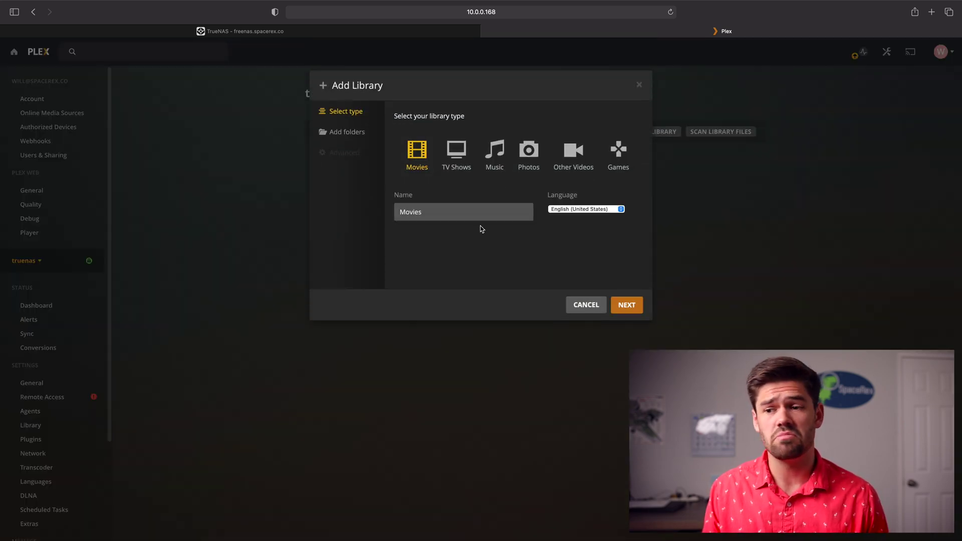
pyautogui.click(619, 309)
pyautogui.click(508, 145)
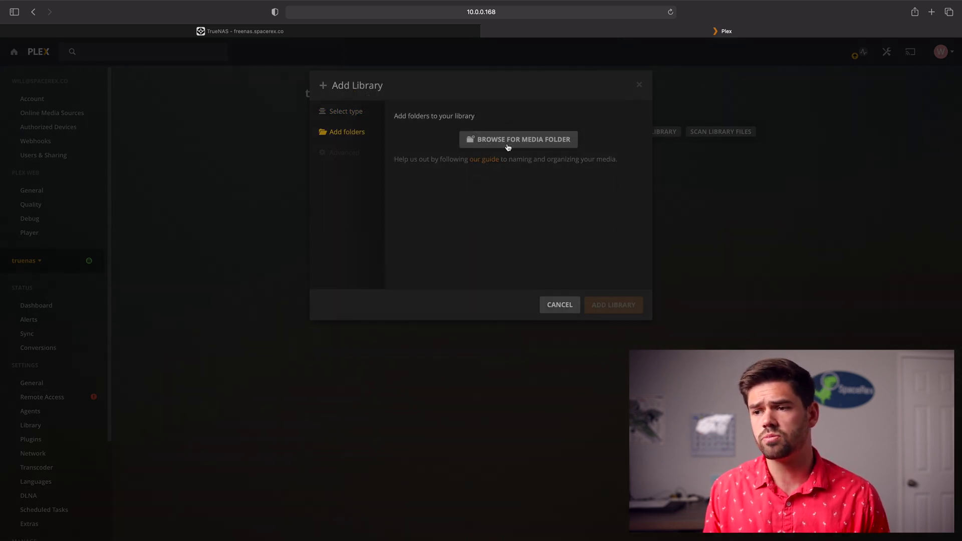
pyautogui.click(406, 161)
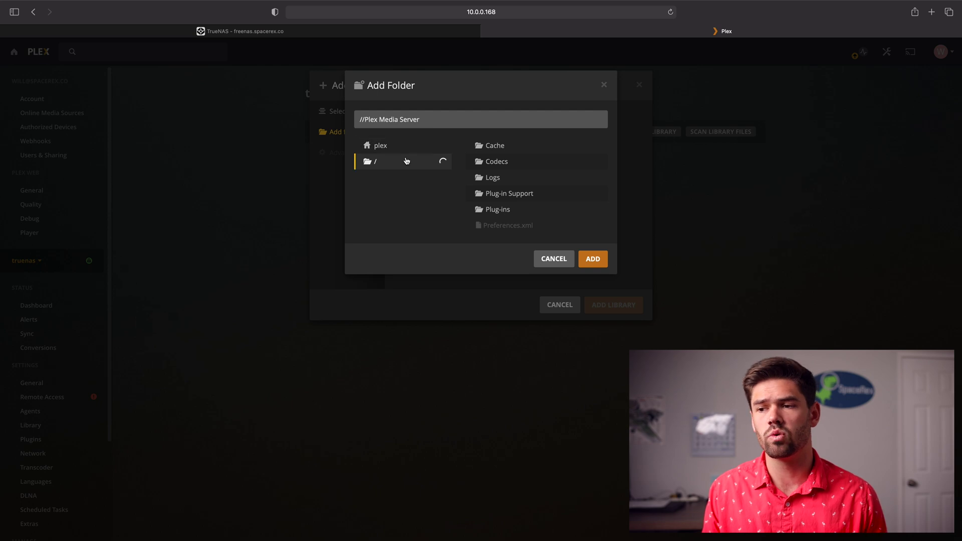
pyautogui.click(498, 241)
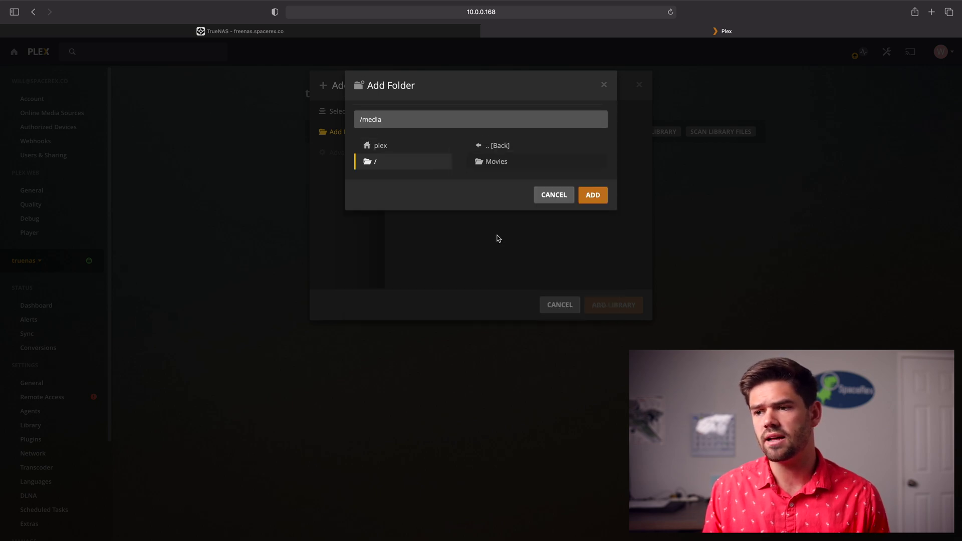
pyautogui.click(500, 165)
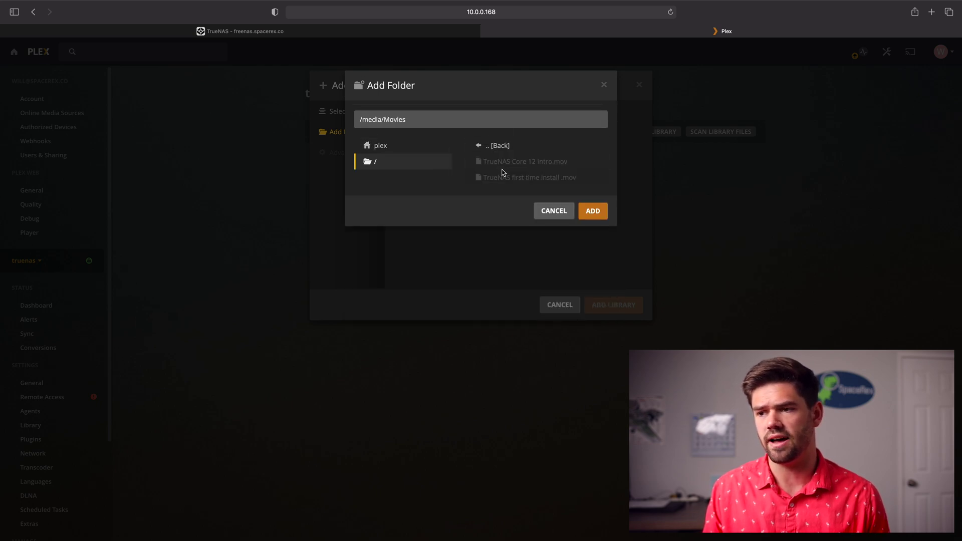
pyautogui.click(593, 210)
pyautogui.click(618, 307)
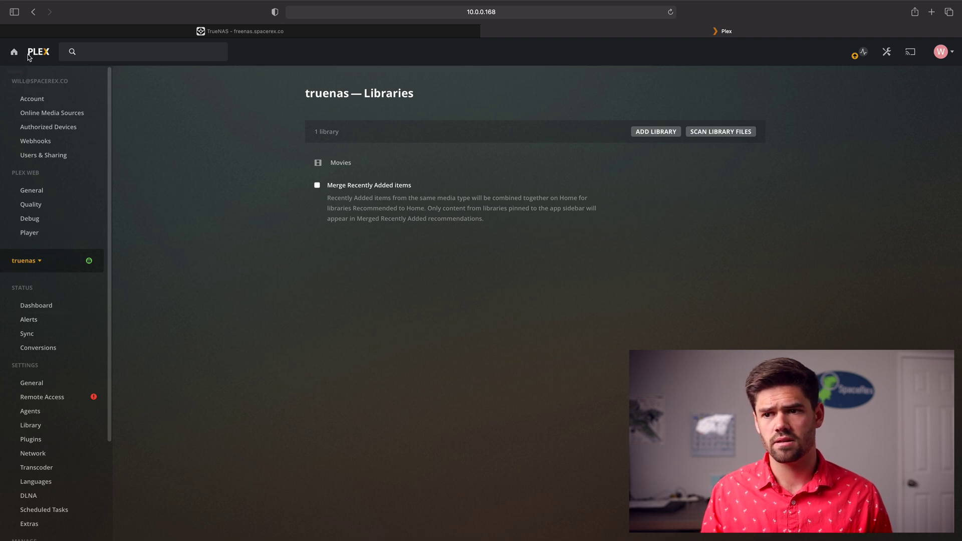
# Open the truenas Movies library, play TrueNAS Core 12 Intro with its playback settings open, and start the paused video
pyautogui.click(345, 163)
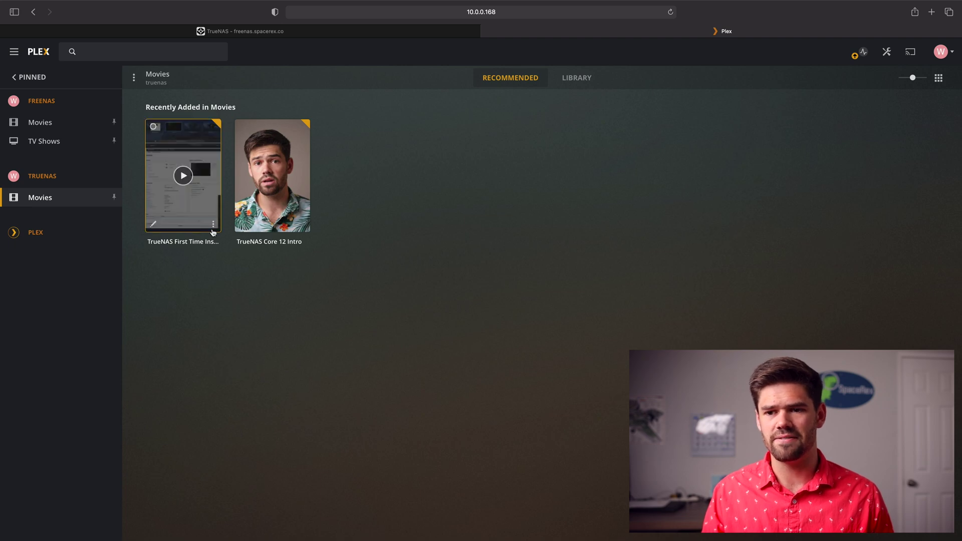
pyautogui.click(272, 176)
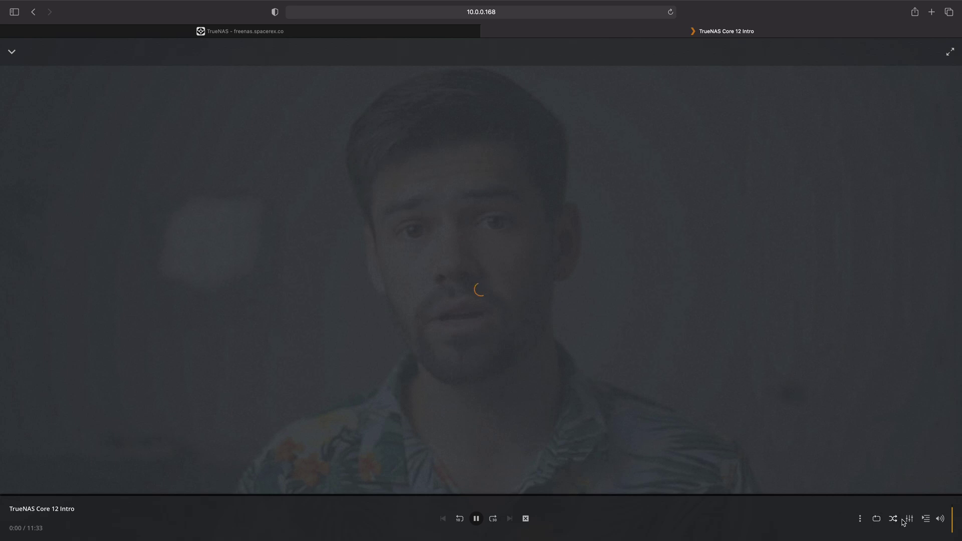
pyautogui.click(910, 520)
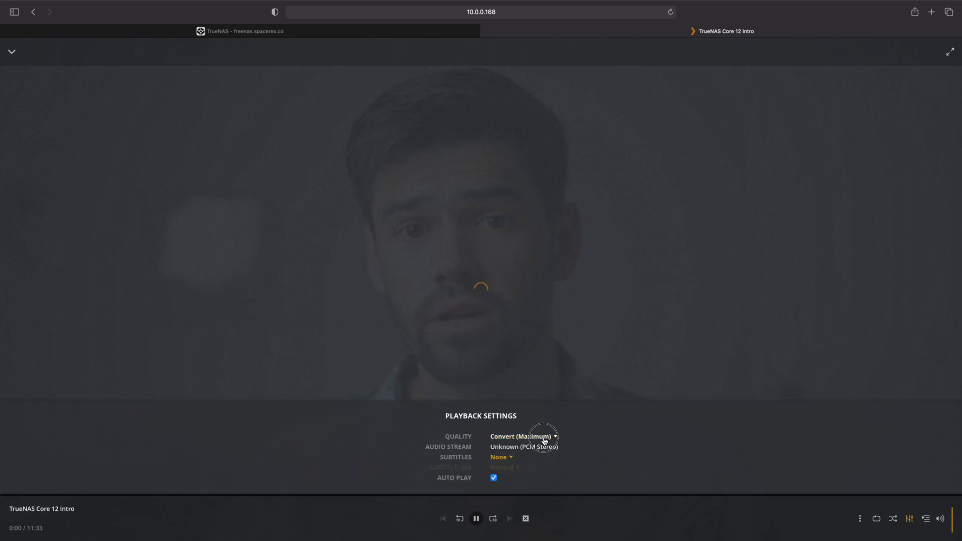
pyautogui.click(549, 437)
pyautogui.click(684, 341)
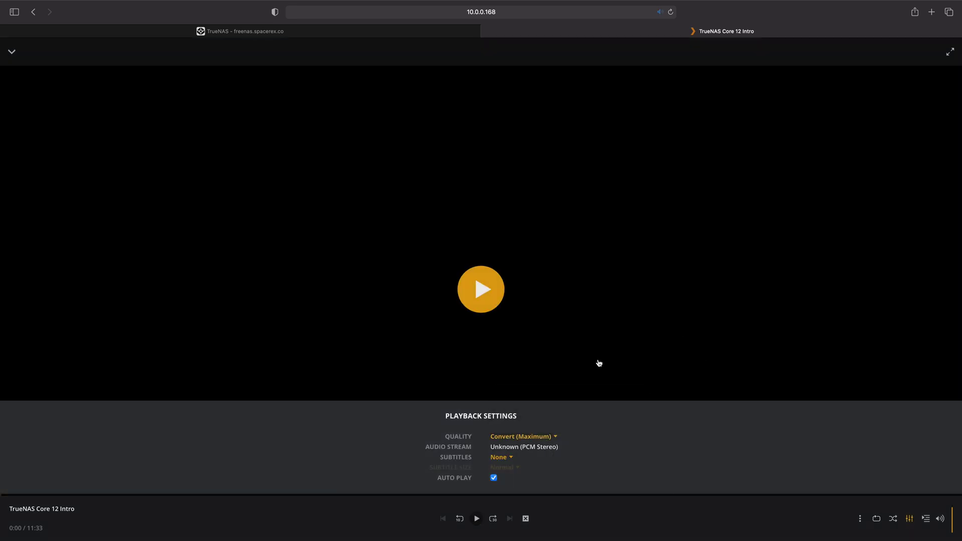
pyautogui.click(477, 284)
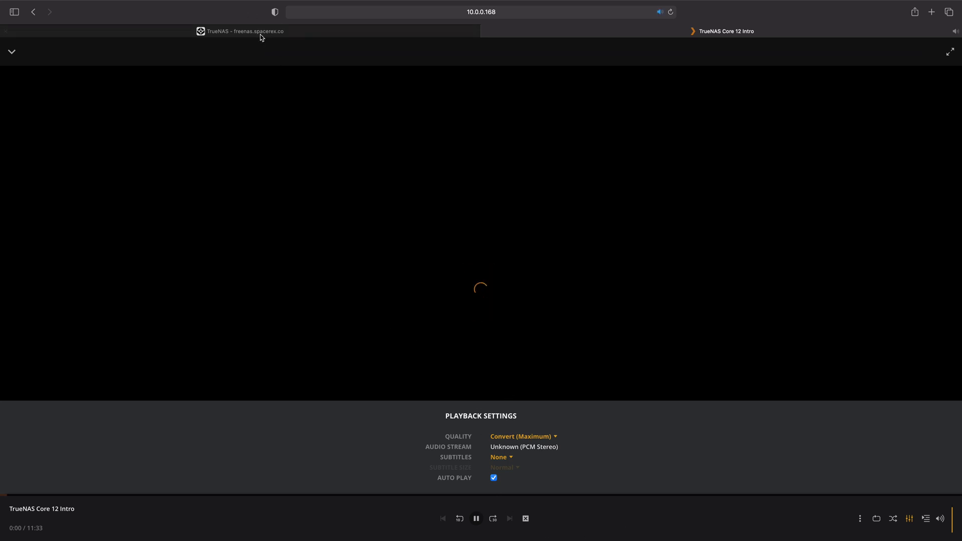
# Switch to the TrueNAS web interface and check the CPU usage on its dashboard during playback
pyautogui.click(261, 37)
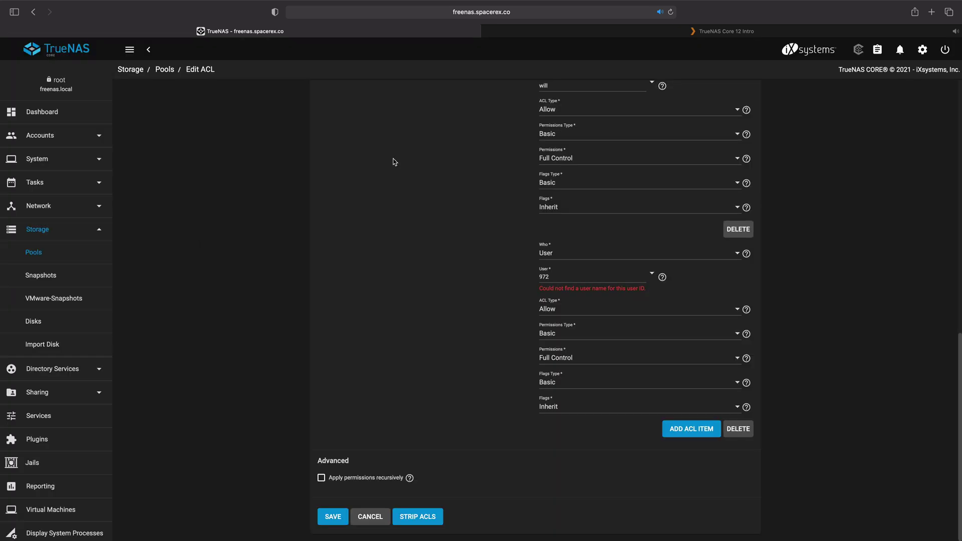
pyautogui.click(36, 113)
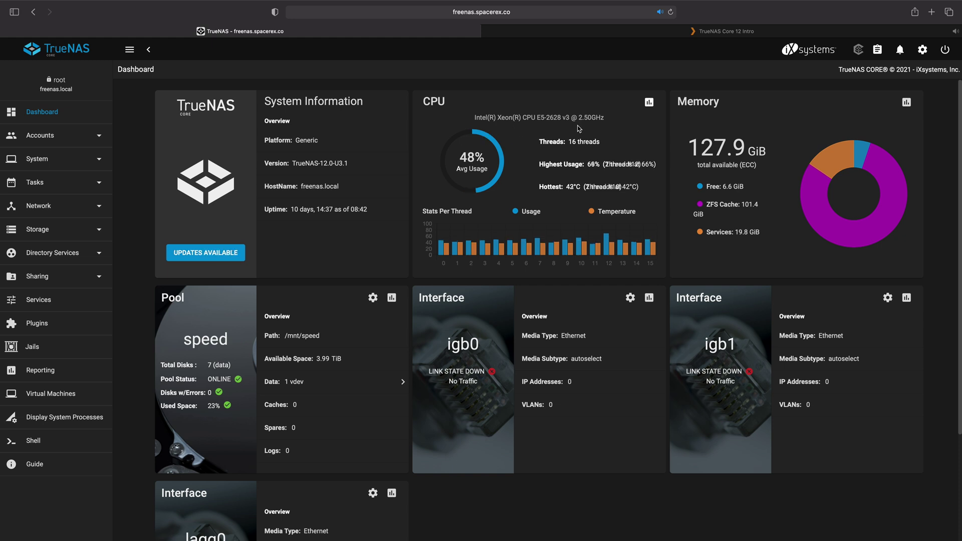
# Back in Plex, set the playback quality to Convert to 1080p HD (High), 20 Mbps, and skip the video ahead to 4:42
pyautogui.moveTo(570, 34)
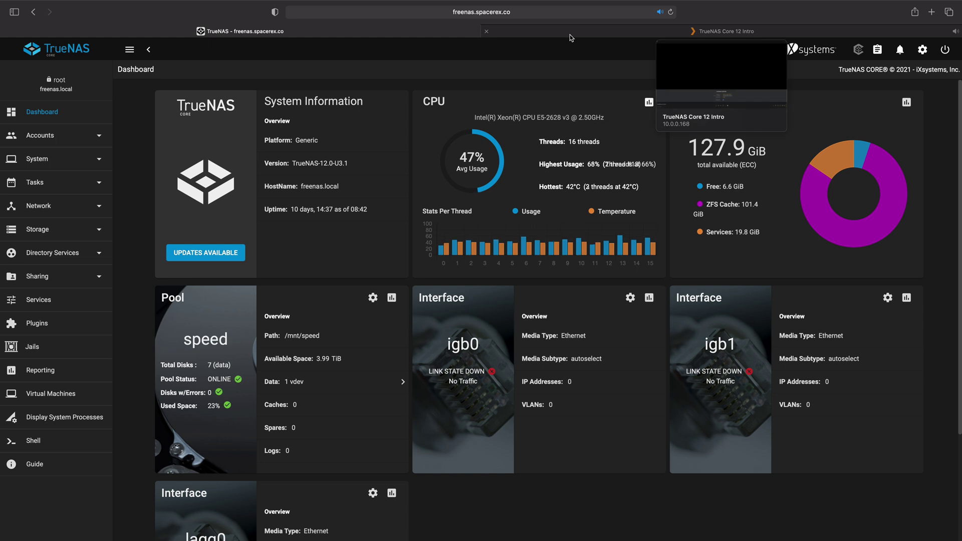
pyautogui.click(557, 28)
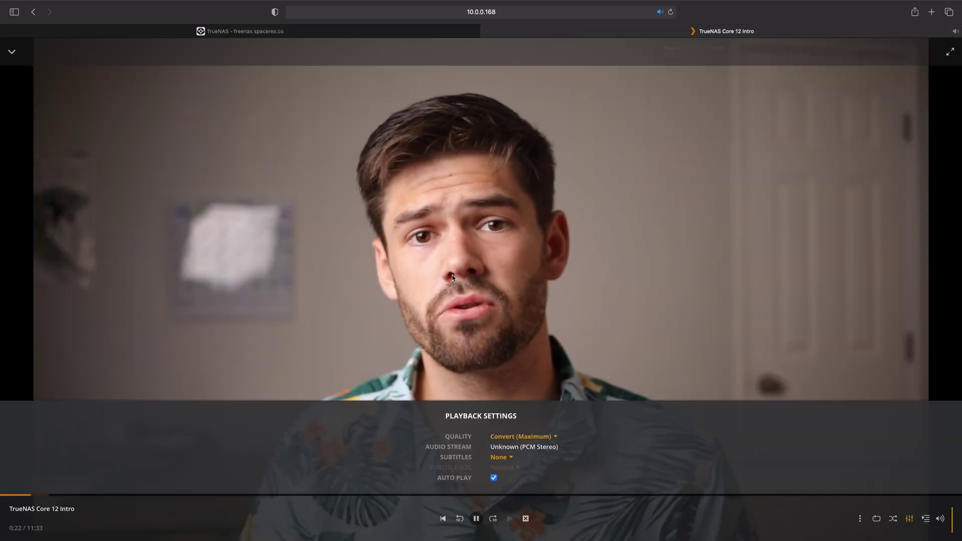
pyautogui.click(504, 437)
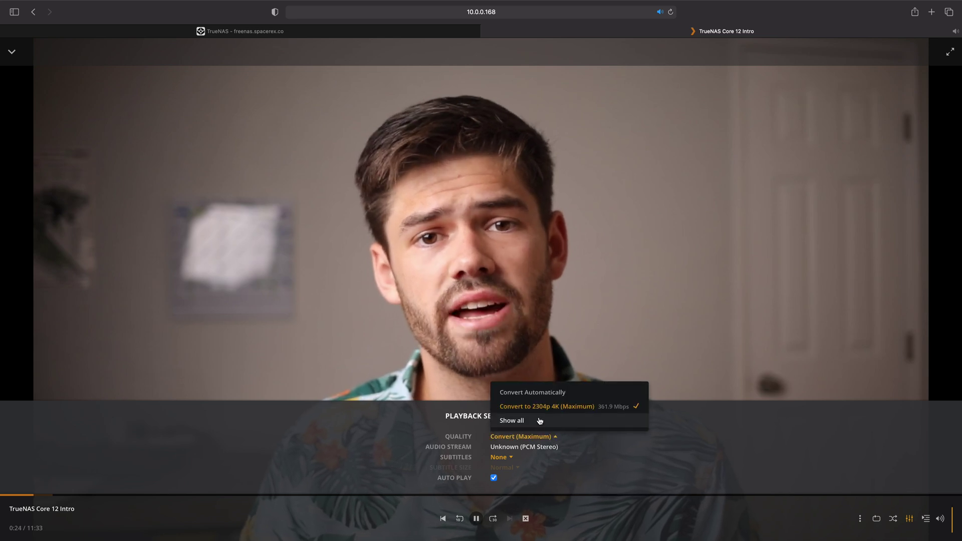
pyautogui.click(540, 421)
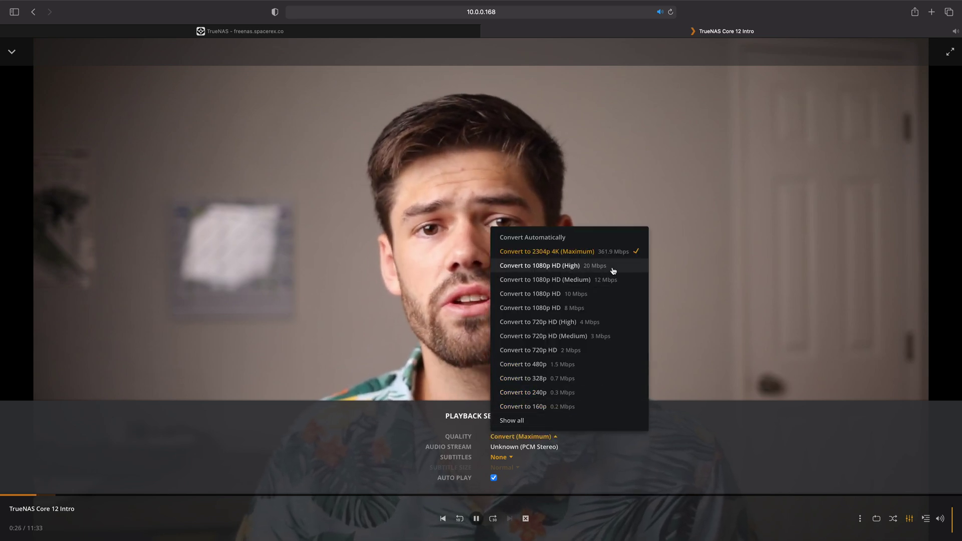
pyautogui.click(614, 270)
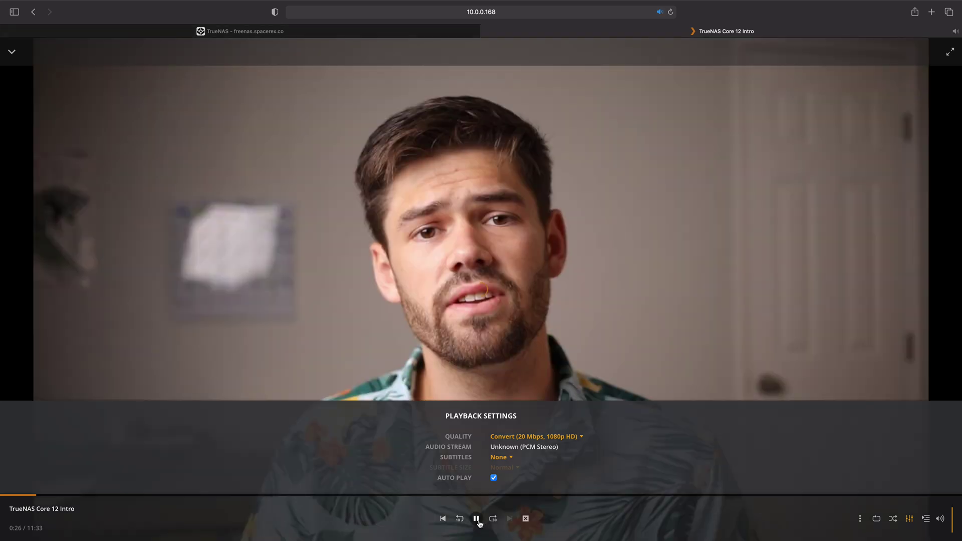
pyautogui.click(80, 496)
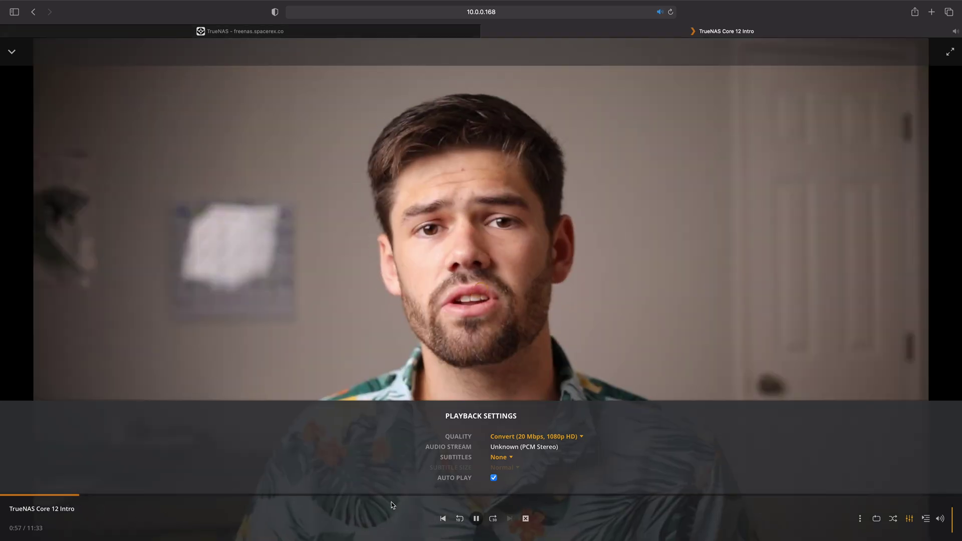
pyautogui.click(393, 496)
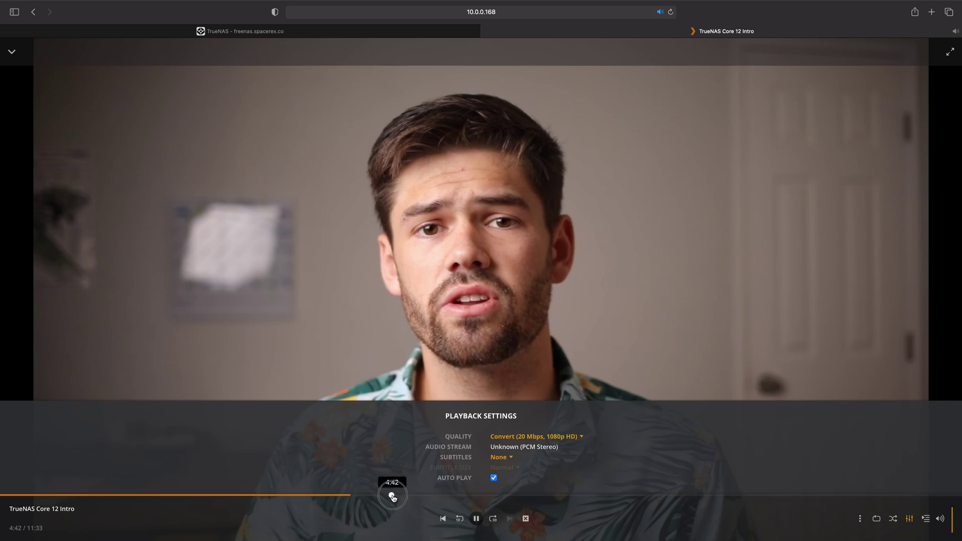
# Check the CPU usage on the TrueNAS dashboard while Plex converts the video to 1080p, keeping playback running, and return to Plex
pyautogui.click(200, 32)
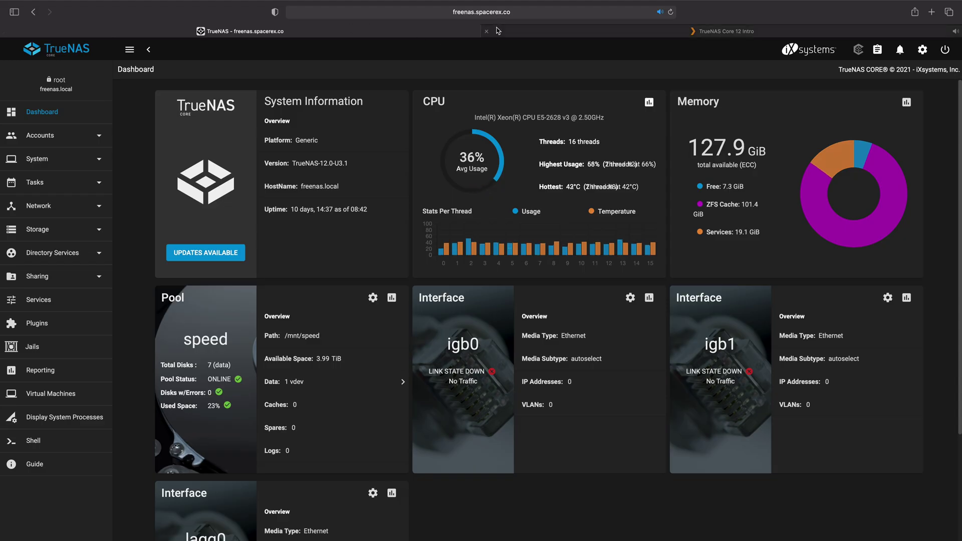
pyautogui.click(566, 27)
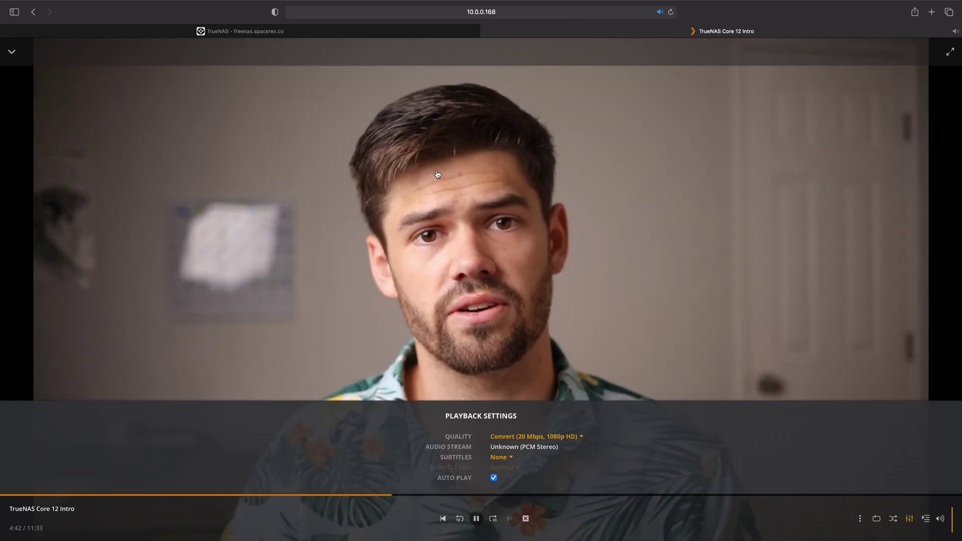
pyautogui.click(477, 519)
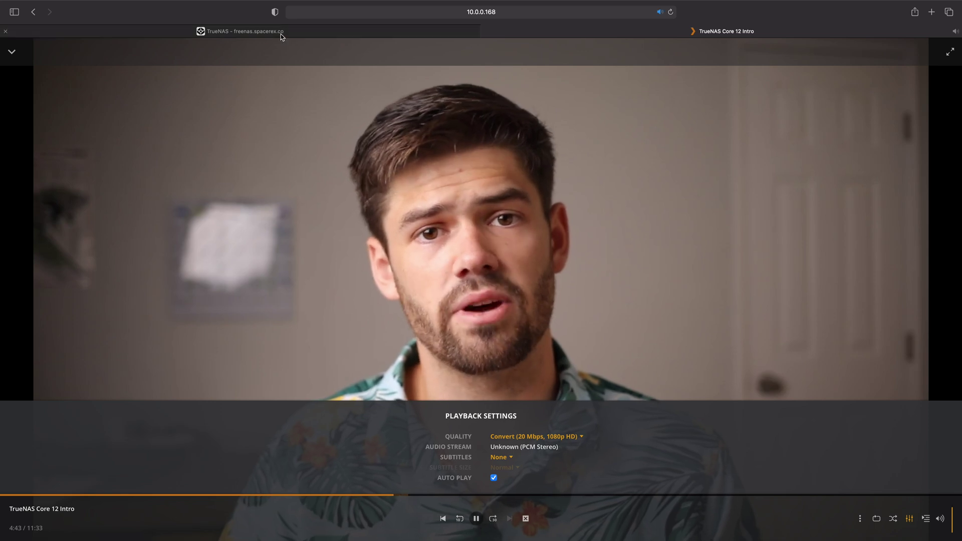
pyautogui.click(297, 33)
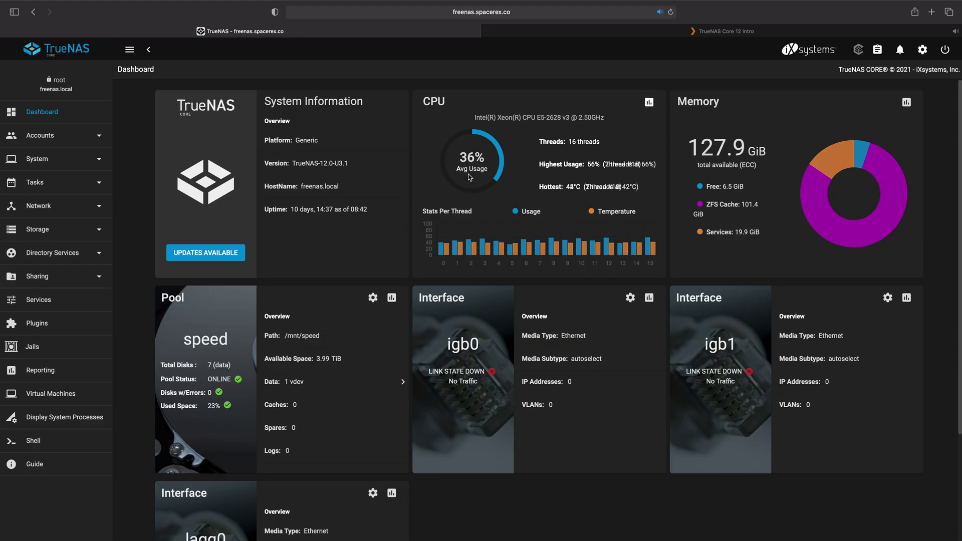
pyautogui.moveTo(546, 30)
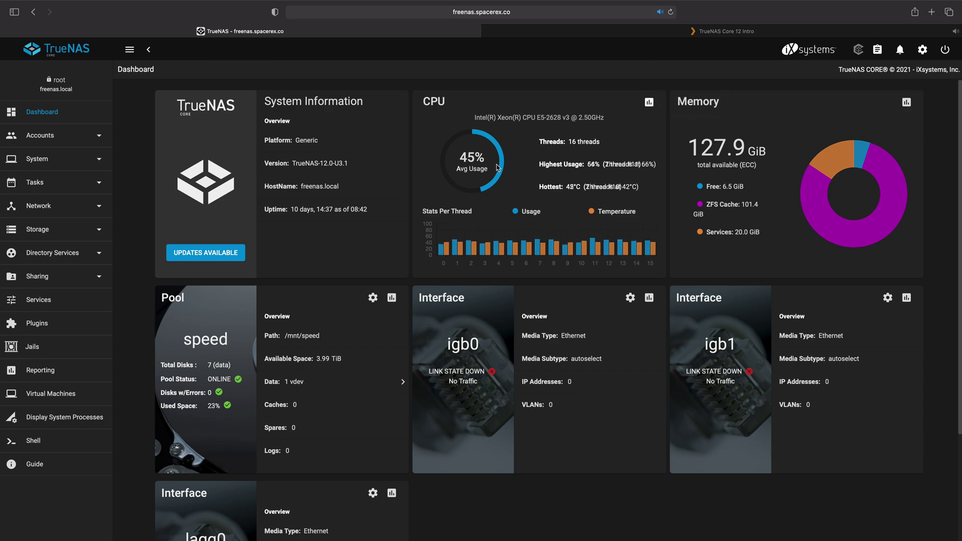
pyautogui.click(644, 27)
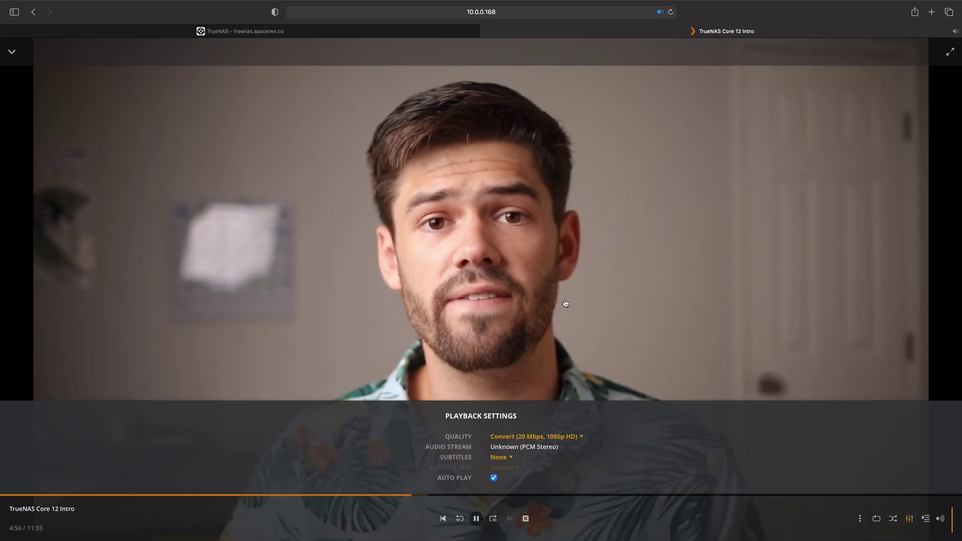